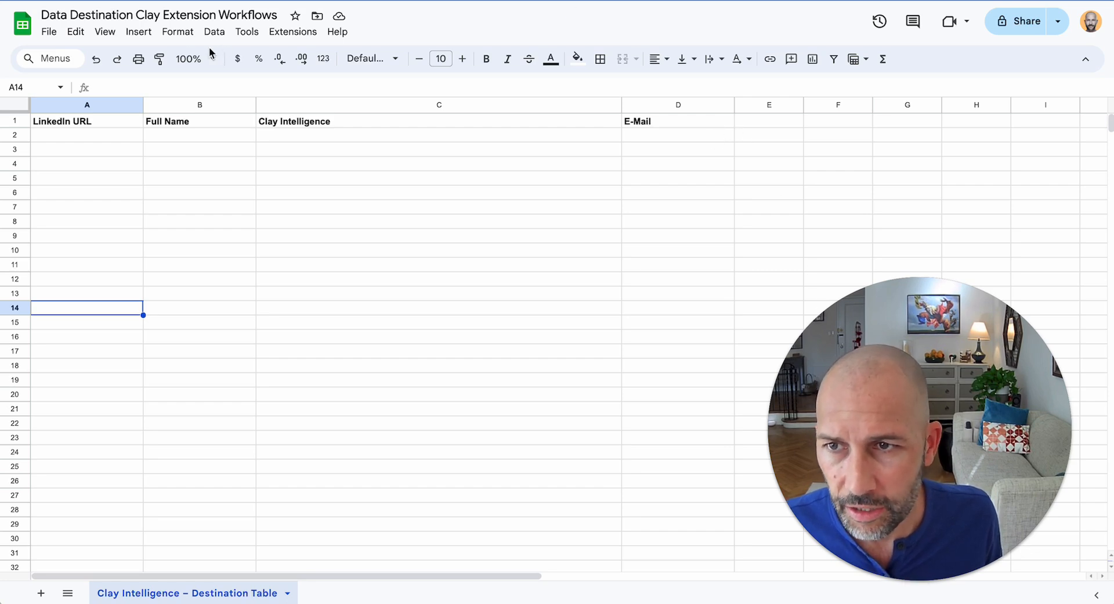
# - Confirm the spreadsheet's General access stays Restricted in the sharing settings
pyautogui.click(75, 134)
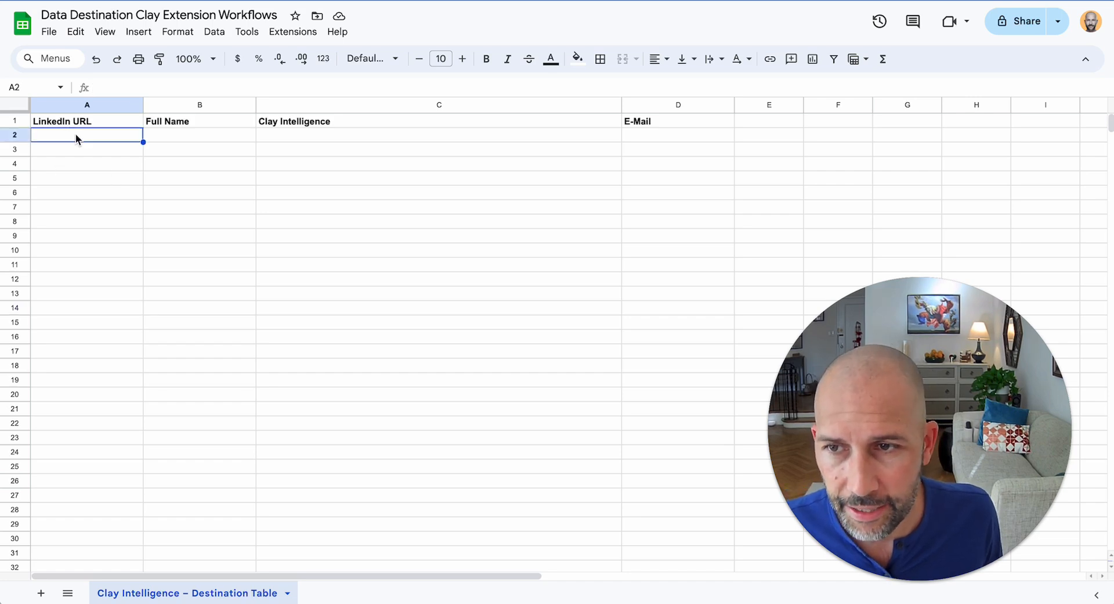
pyautogui.click(589, 167)
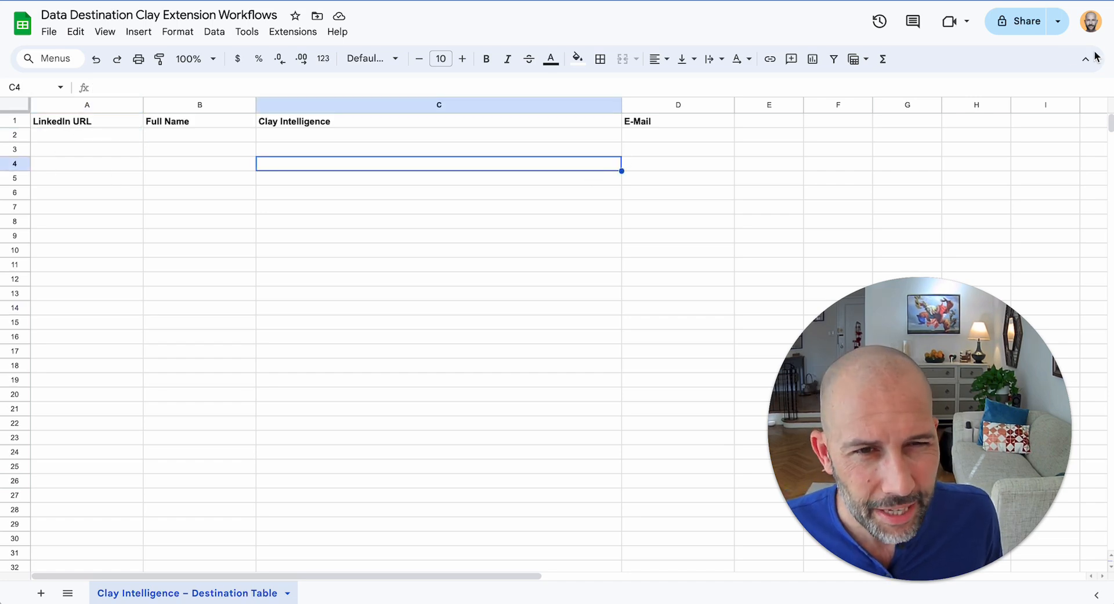
pyautogui.click(1020, 23)
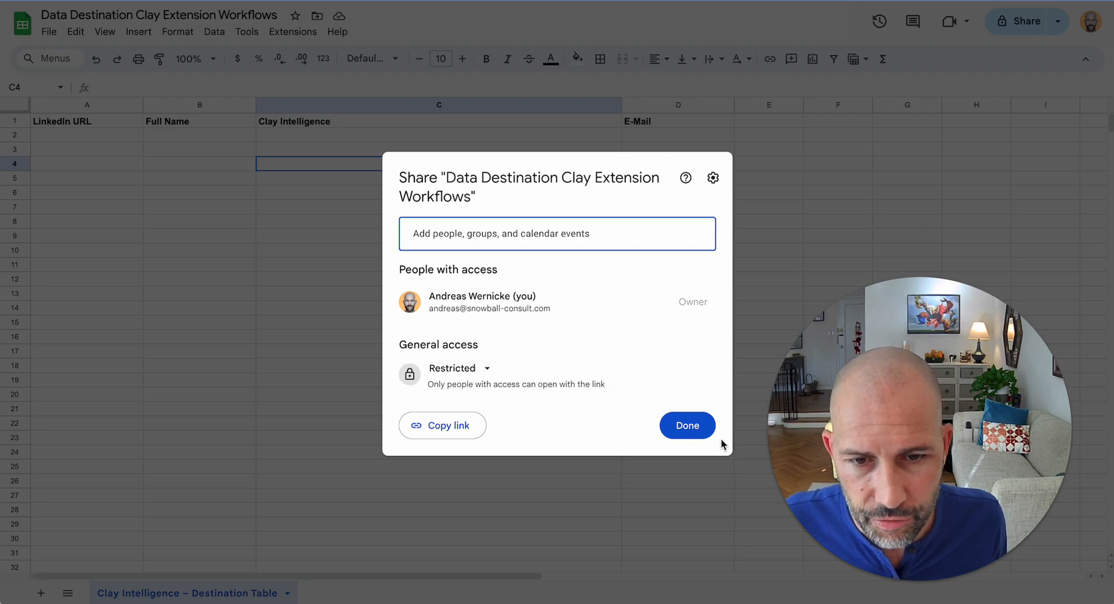
pyautogui.click(689, 427)
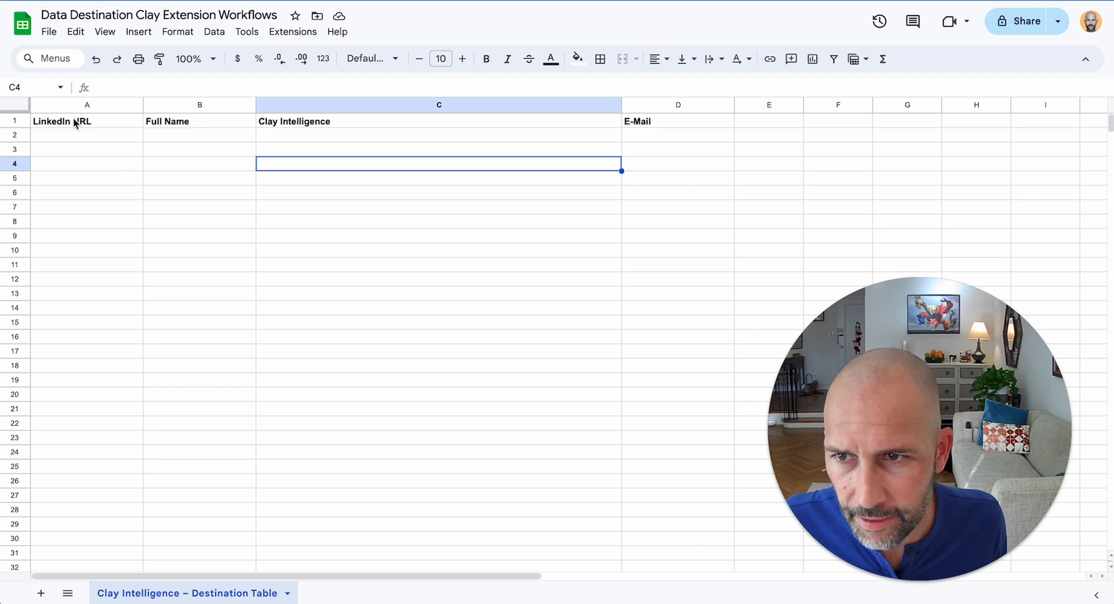
# - Select the header row A1:D1 to review it, then deselect
pyautogui.moveTo(82, 120)
pyautogui.mouseDown()
pyautogui.moveTo(663, 125)
pyautogui.moveTo(279, 139)
pyautogui.moveTo(87, 130)
pyautogui.mouseUp()
pyautogui.click(670, 176)
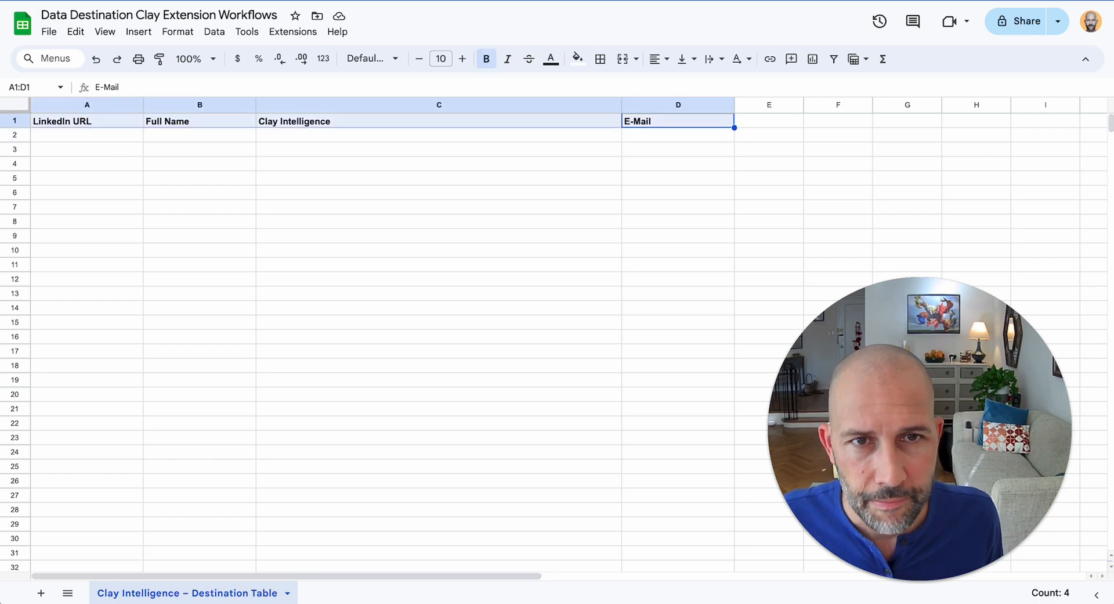
pyautogui.click(528, 279)
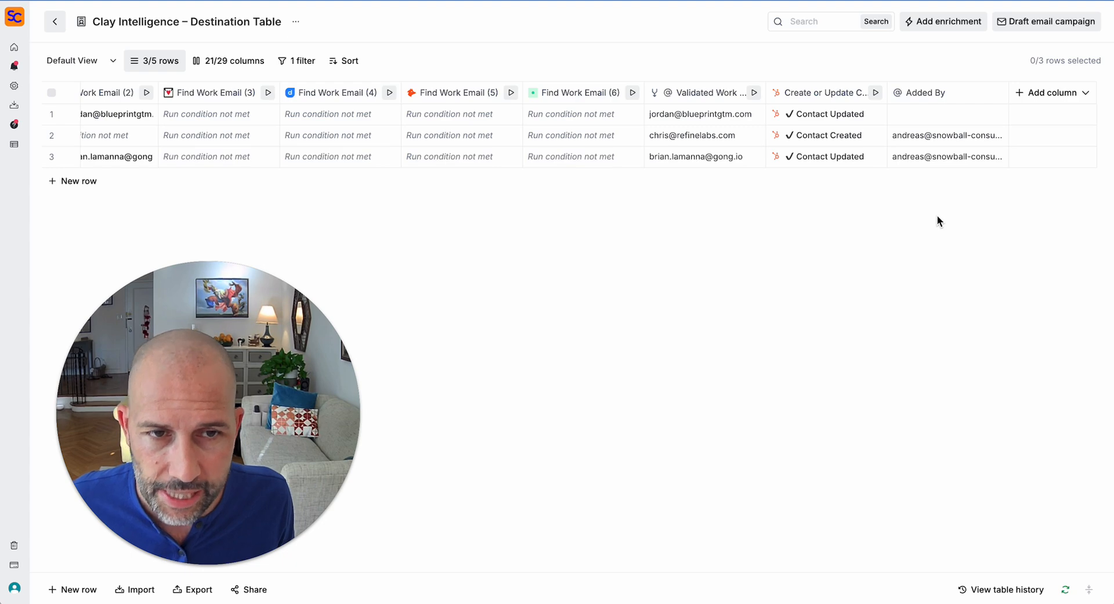
# - Add a Google Sheets 'Lookup, Add, or Update Row' enrichment column, found by searching 'sheets'
pyautogui.click(1050, 97)
pyautogui.click(1027, 145)
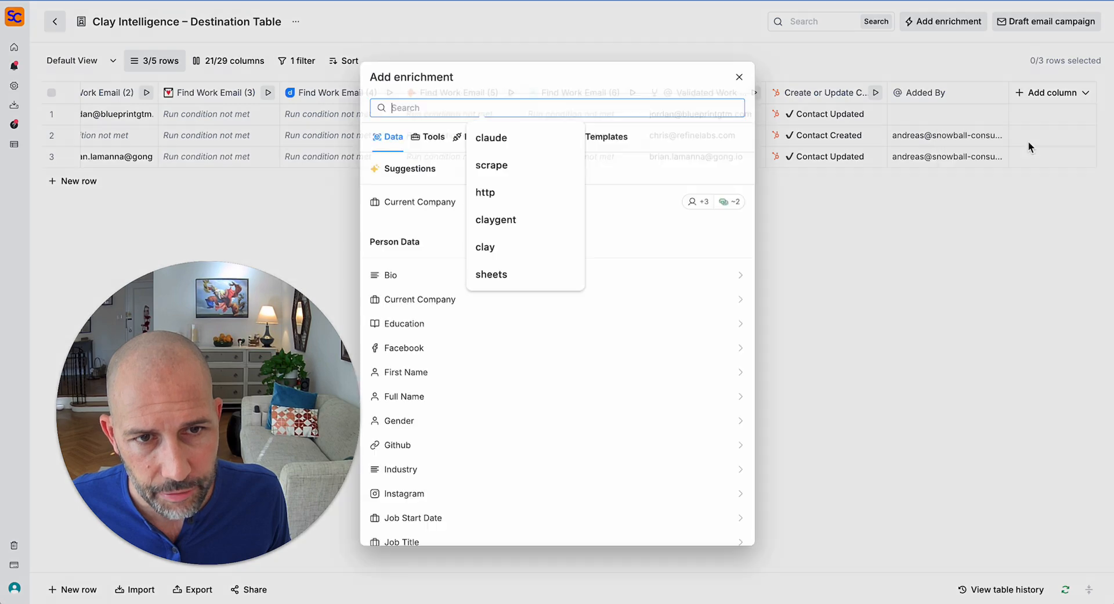
pyautogui.write('shee')
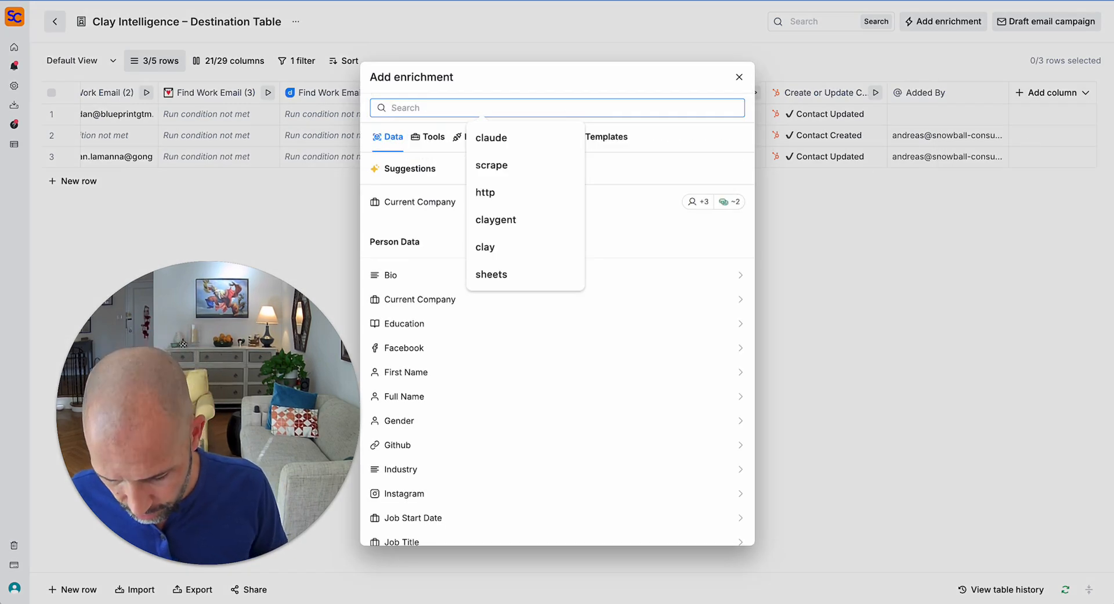
pyautogui.write('ts')
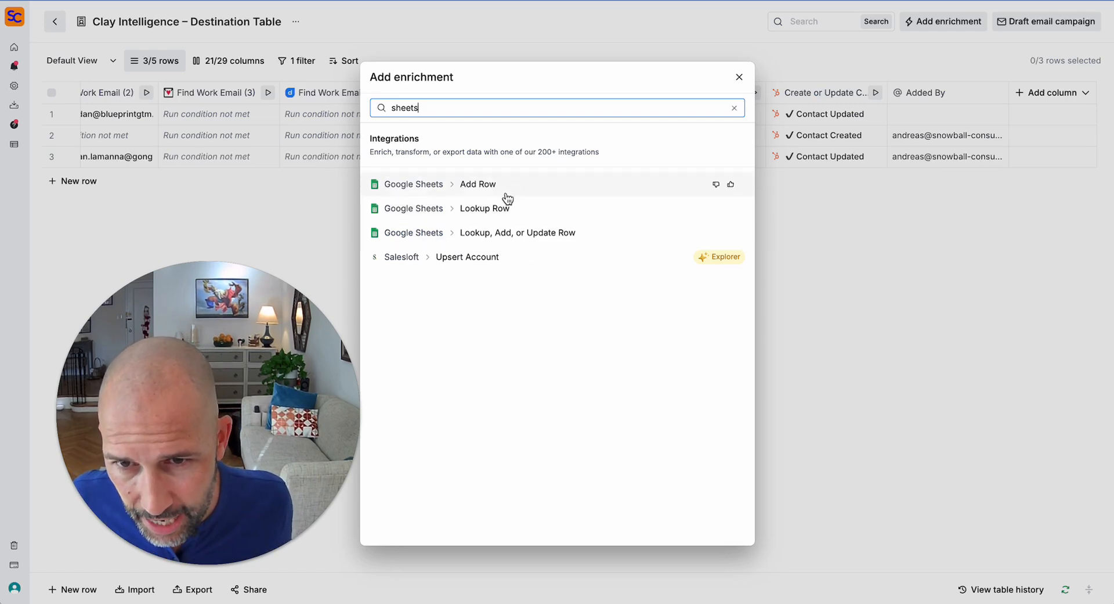
pyautogui.click(567, 238)
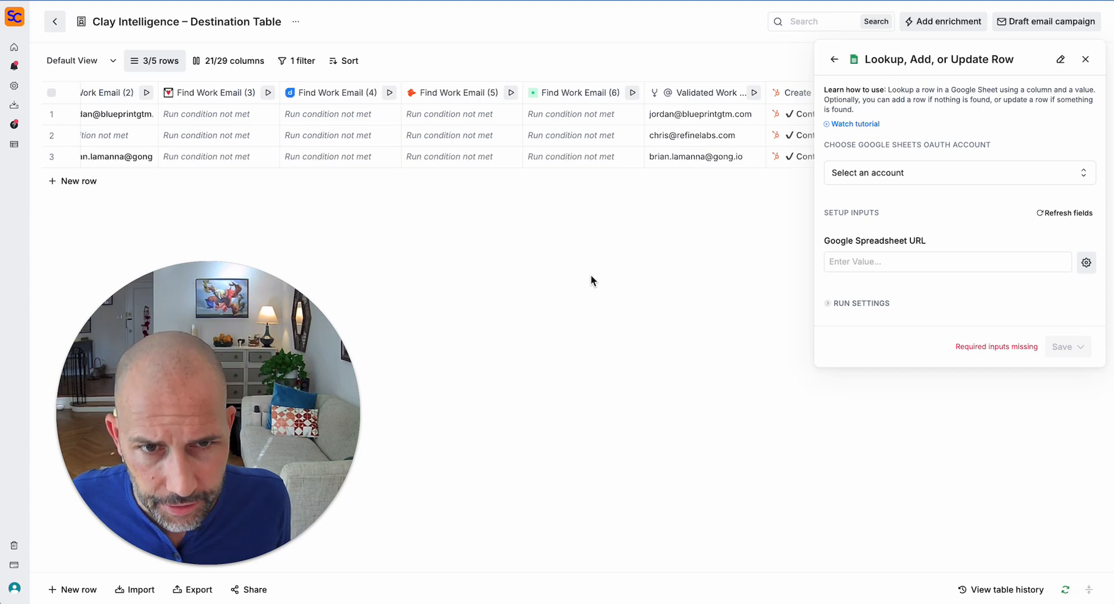
# - Connect the first Google Sheets account and paste the destination spreadsheet's URL
pyautogui.click(925, 180)
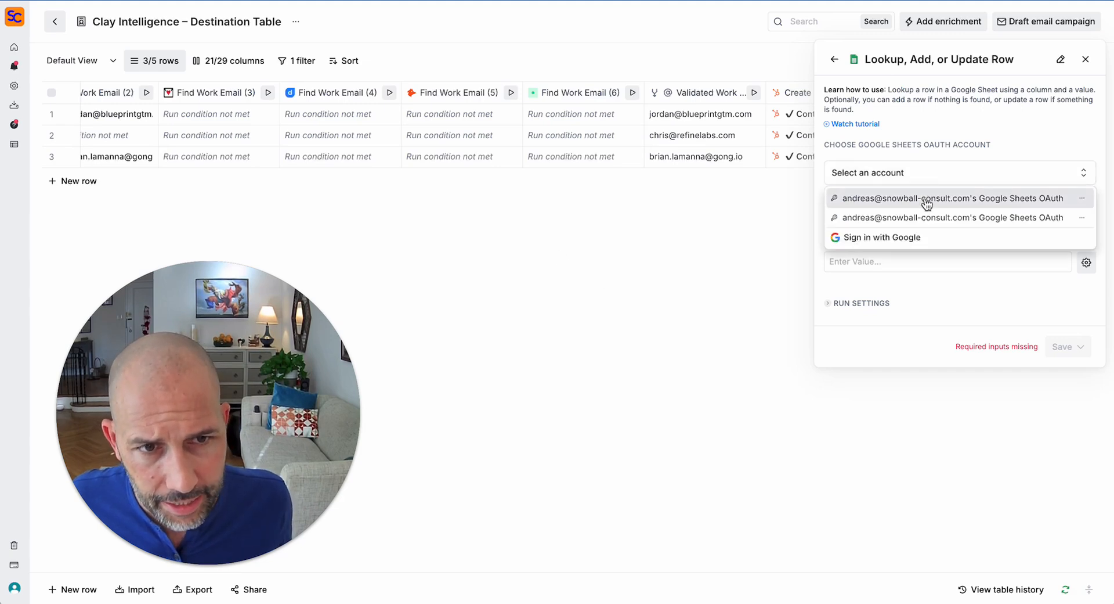
pyautogui.click(925, 198)
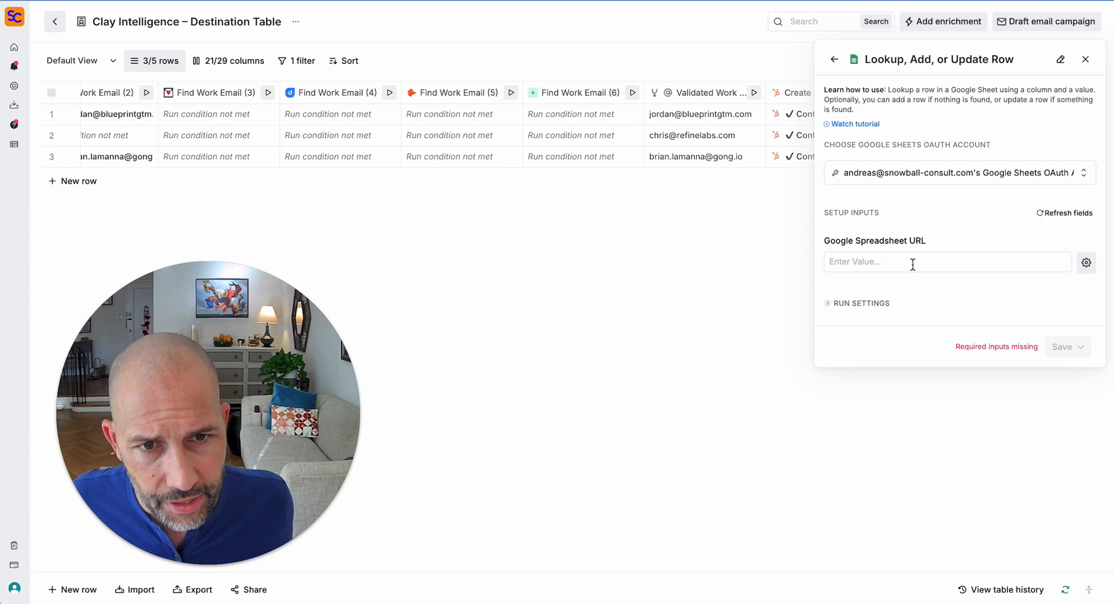
pyautogui.hotkey('ctrl', 'Tab')
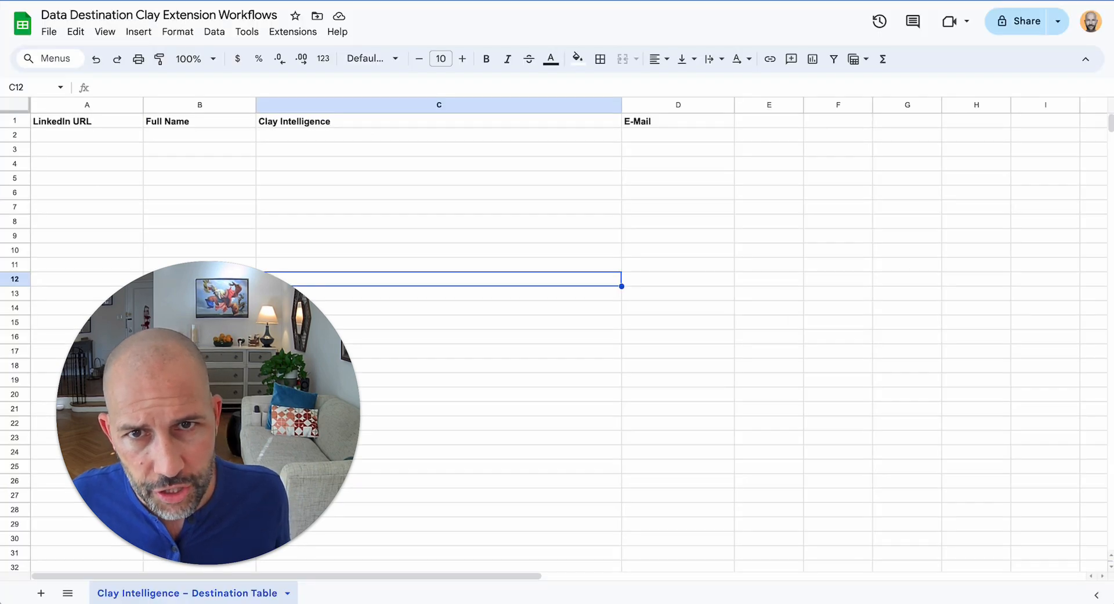
pyautogui.hotkey('ctrl', 'shift', 'Tab')
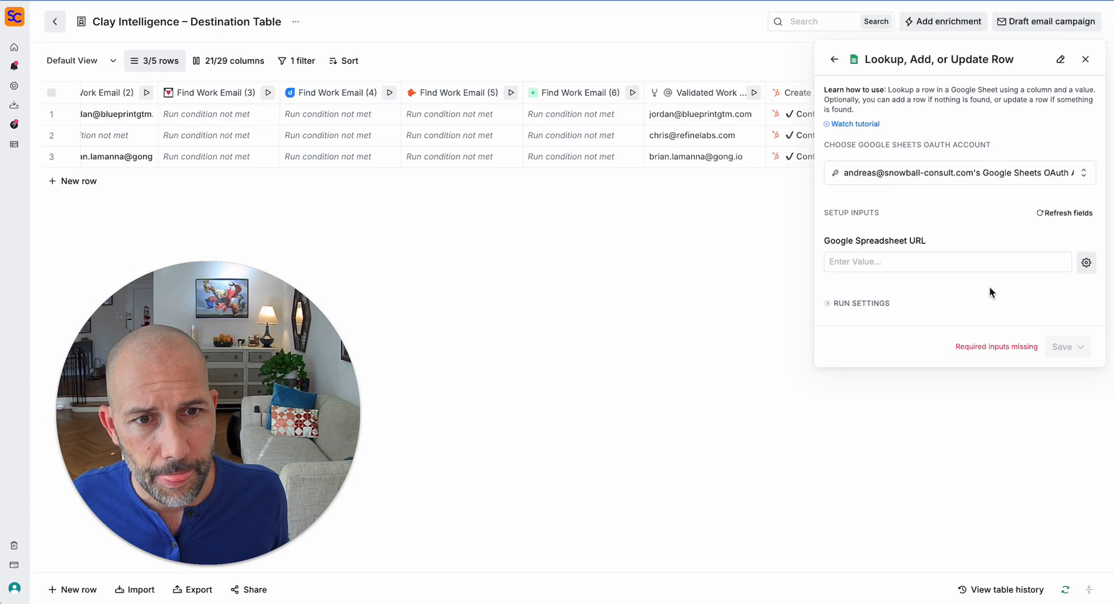
pyautogui.click(966, 261)
pyautogui.click(966, 245)
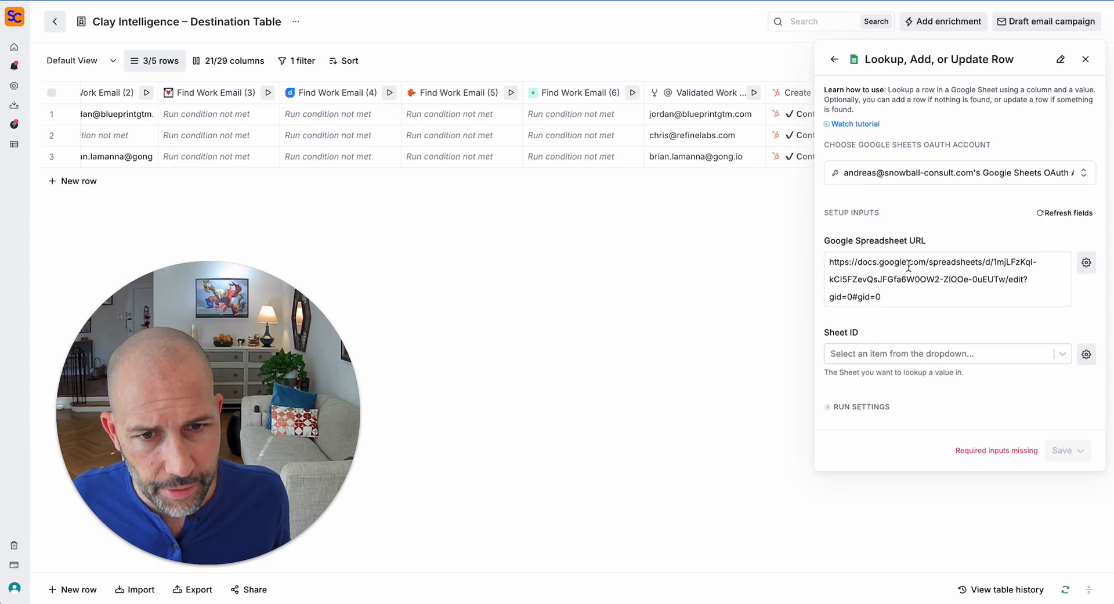
# - Set Sheet ID to the Clay Intelligence – Destination Table sheet
pyautogui.click(937, 352)
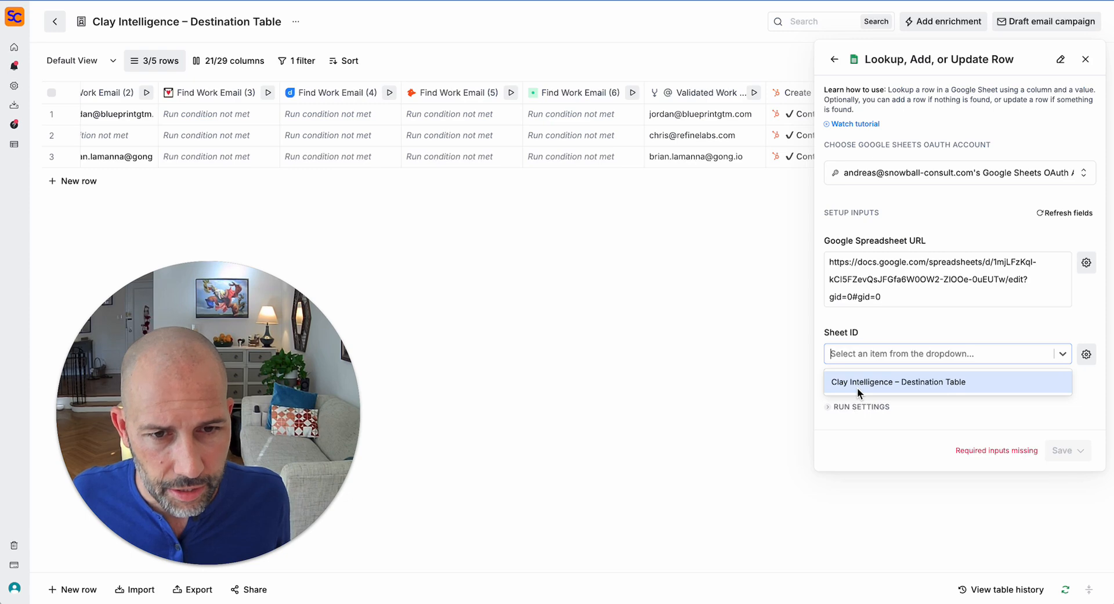
pyautogui.click(857, 382)
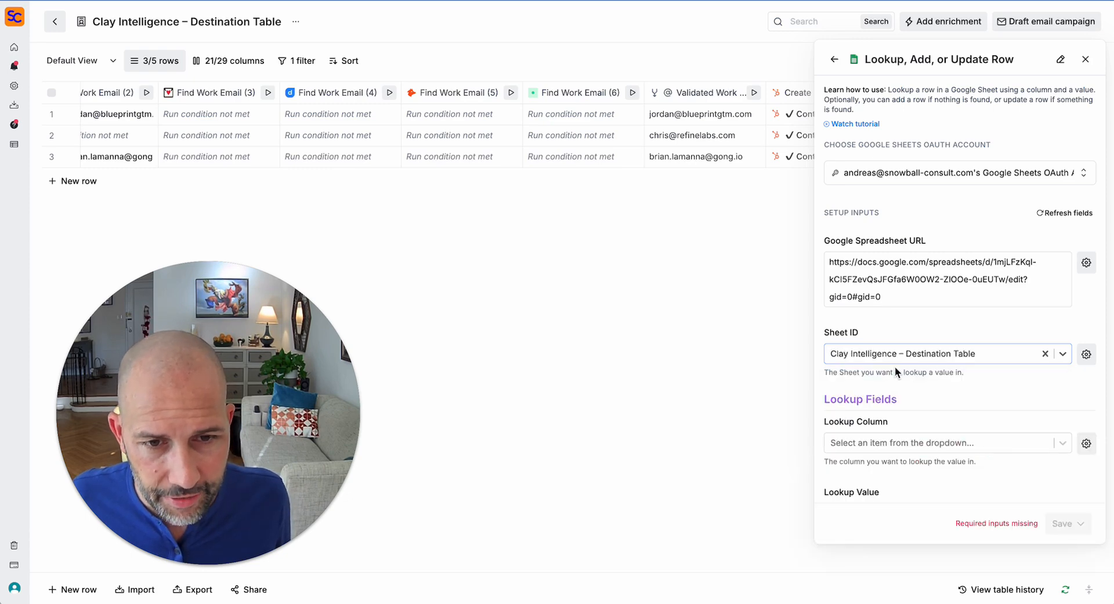
pyautogui.scroll(-2, 863, 366)
pyautogui.scroll(-1, 865, 365)
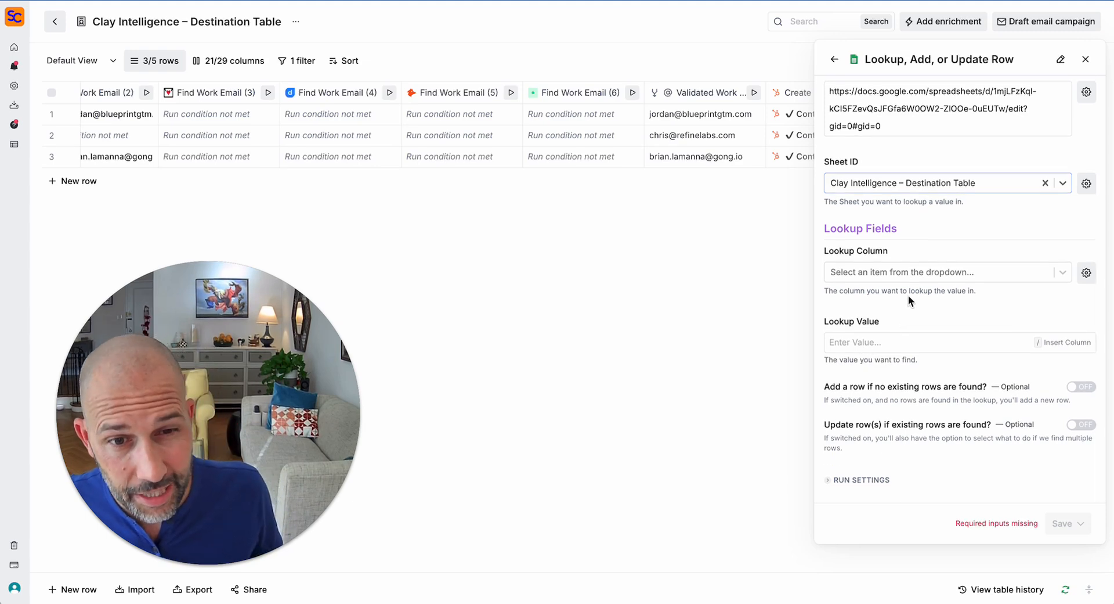
pyautogui.scroll(1, 938, 271)
# - Set Lookup Column to LinkedIn URL and Lookup Value to the LinkedIn Profile column
pyautogui.click(926, 287)
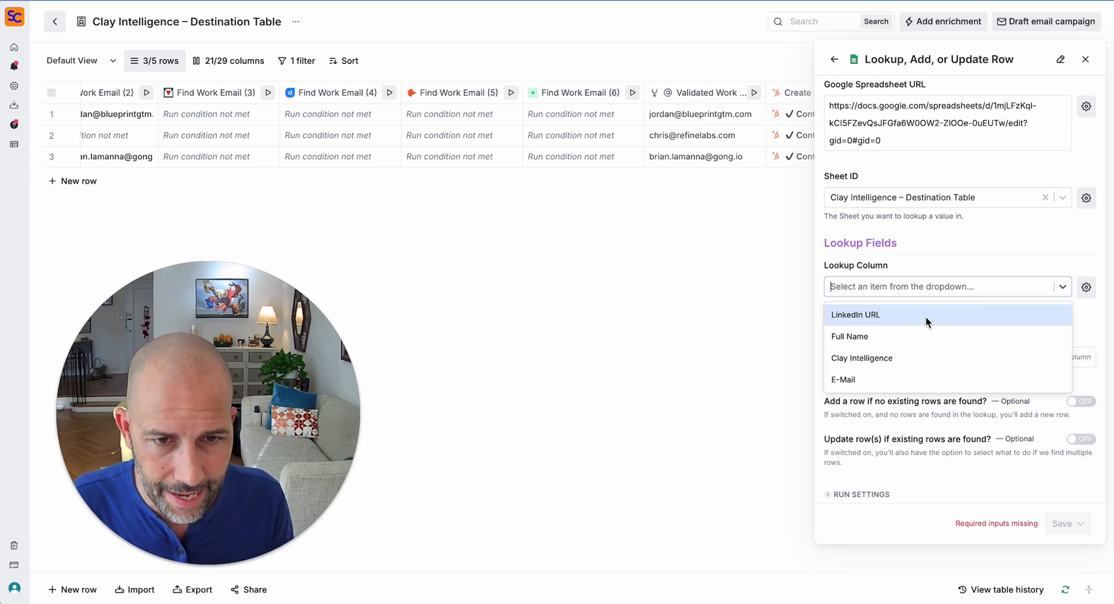
pyautogui.click(931, 315)
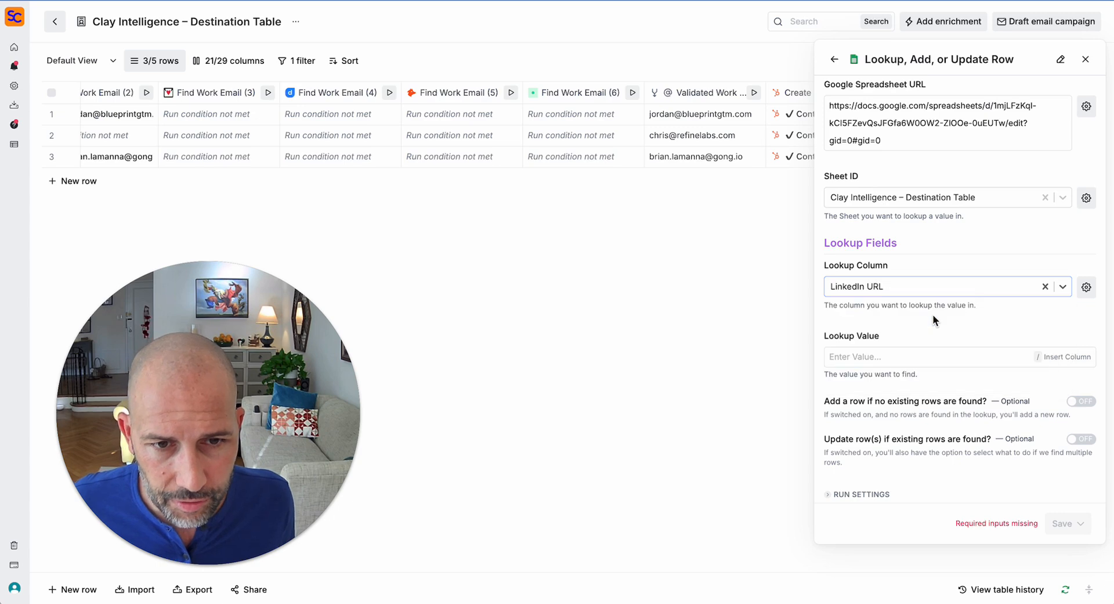
pyautogui.click(886, 356)
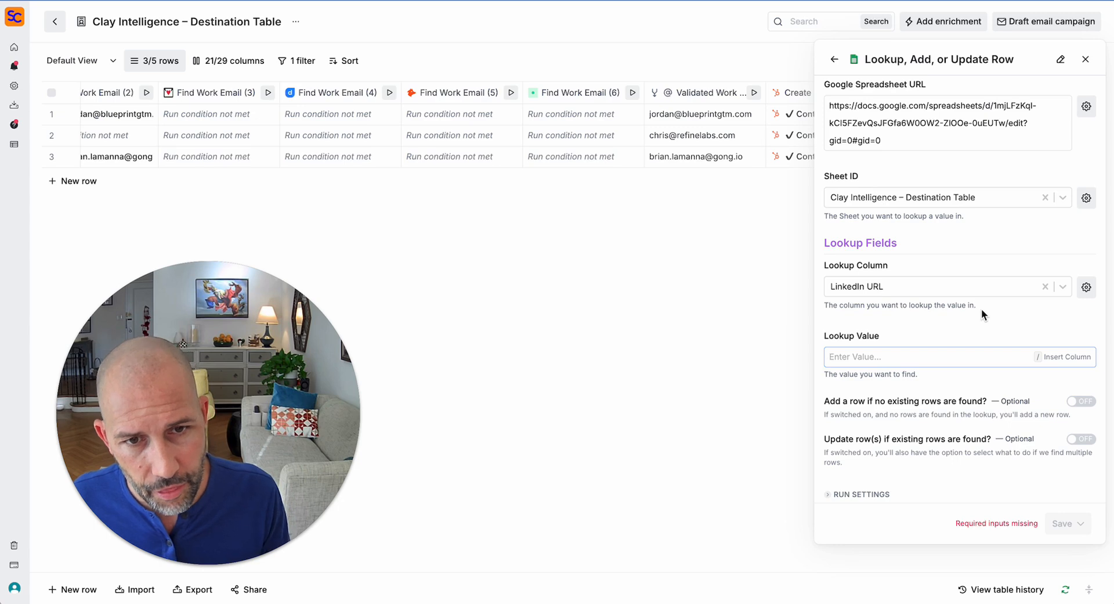
pyautogui.write('/')
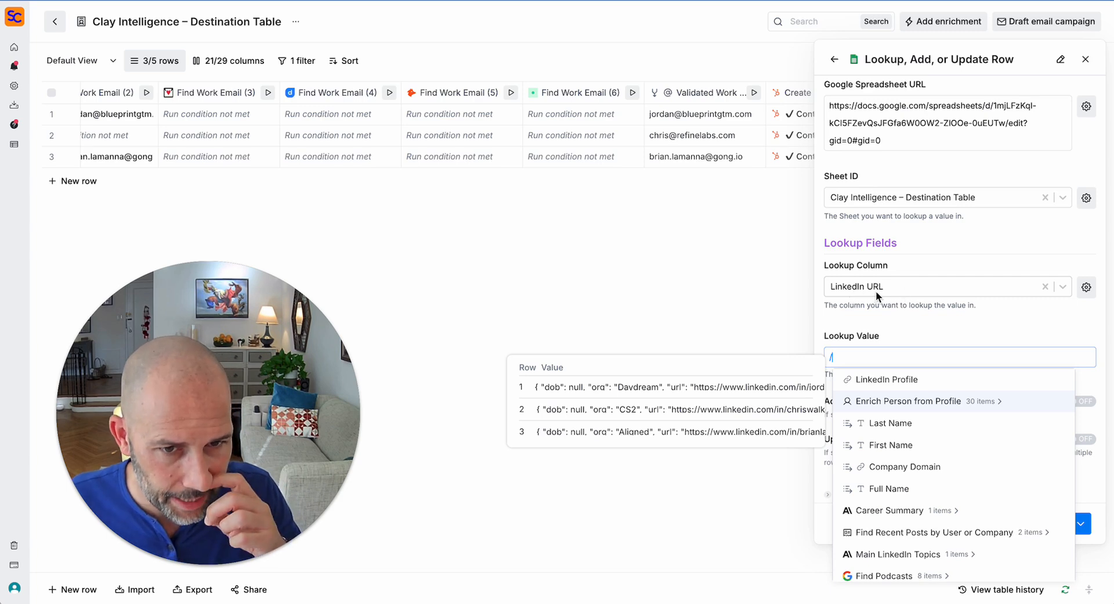
pyautogui.click(909, 386)
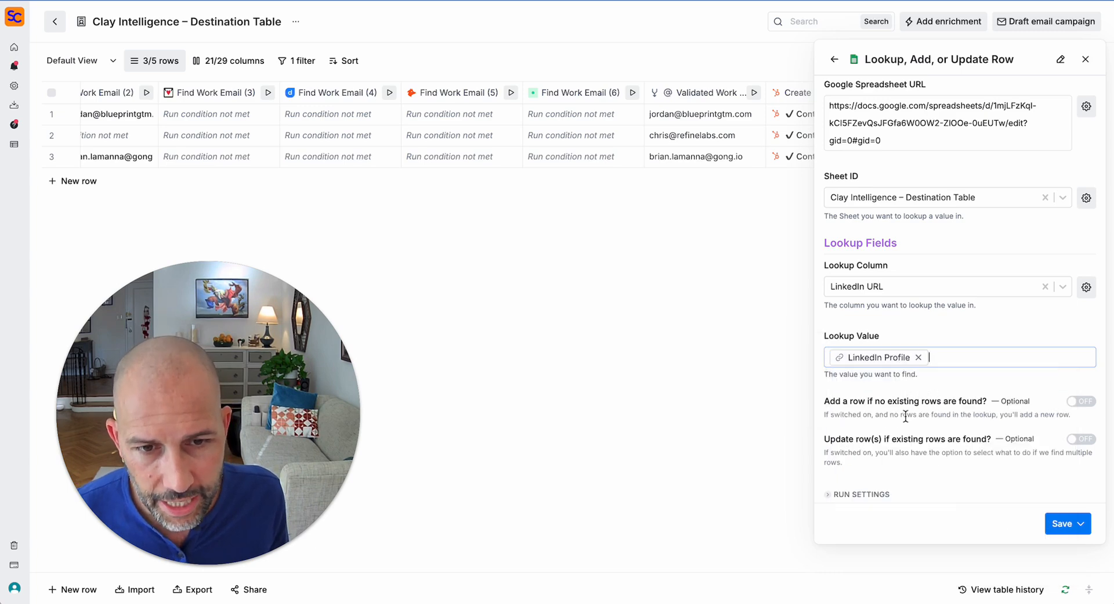
pyautogui.click(952, 328)
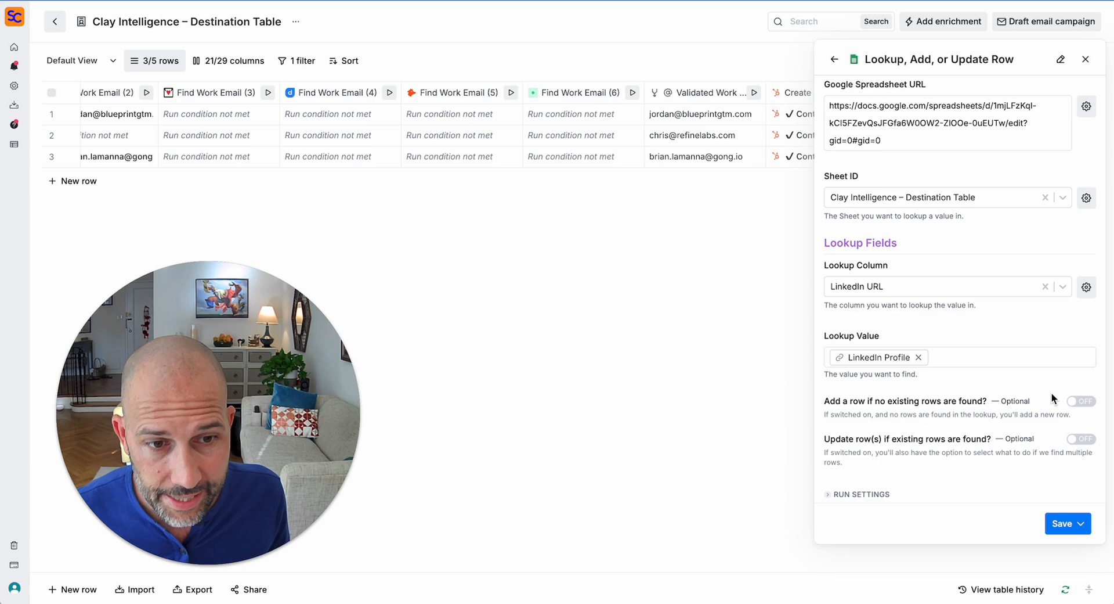
# - Turn on 'Add a row if no existing rows are found' and 'Update row(s) if existing rows are found'
pyautogui.click(1080, 402)
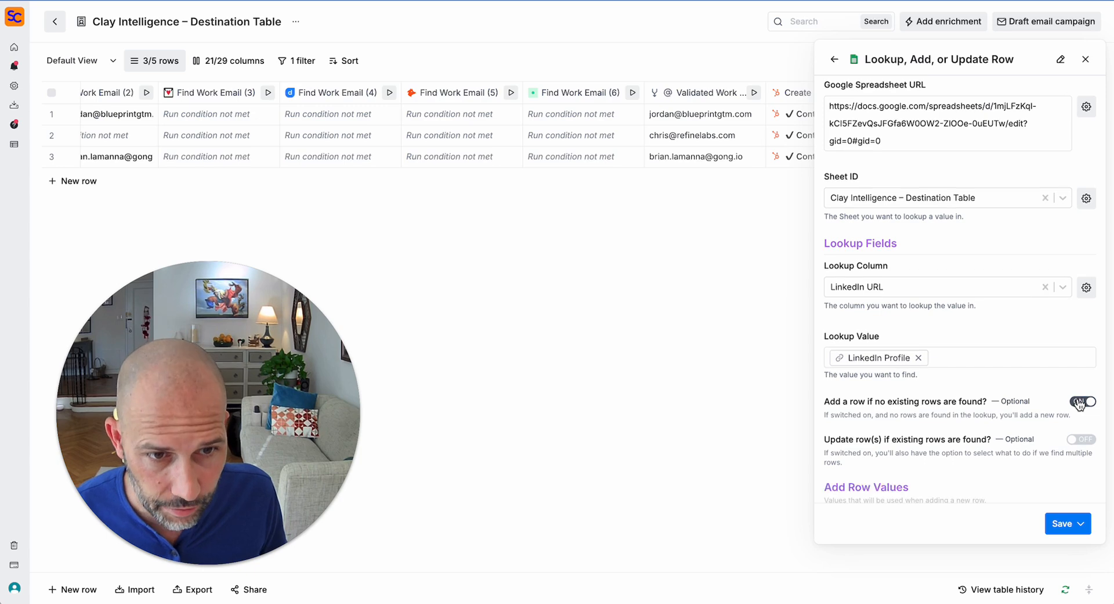
pyautogui.scroll(-1, 1080, 402)
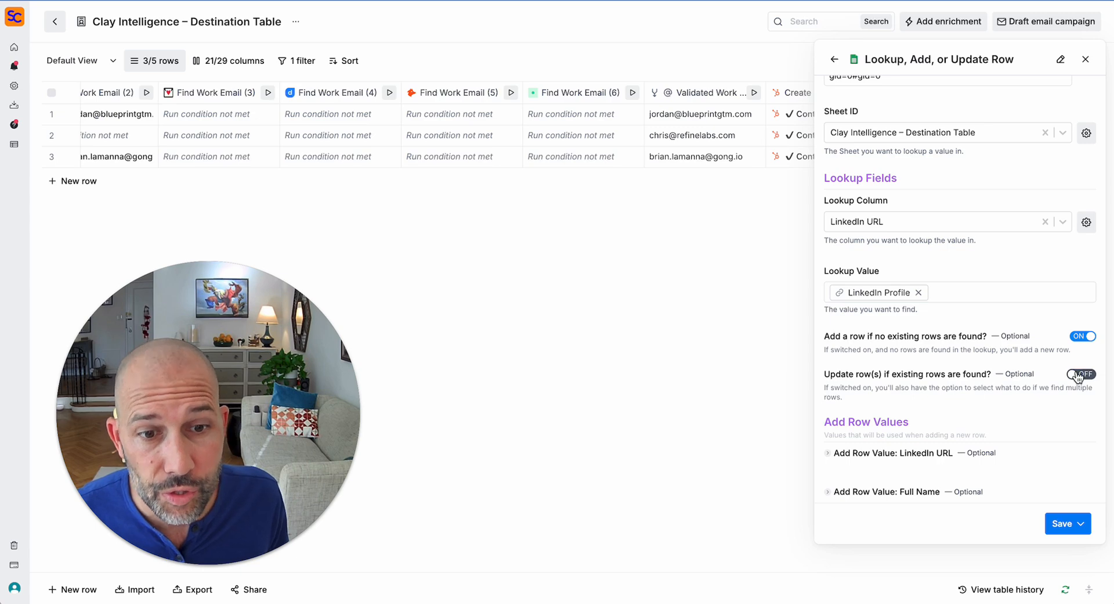
pyautogui.click(1078, 376)
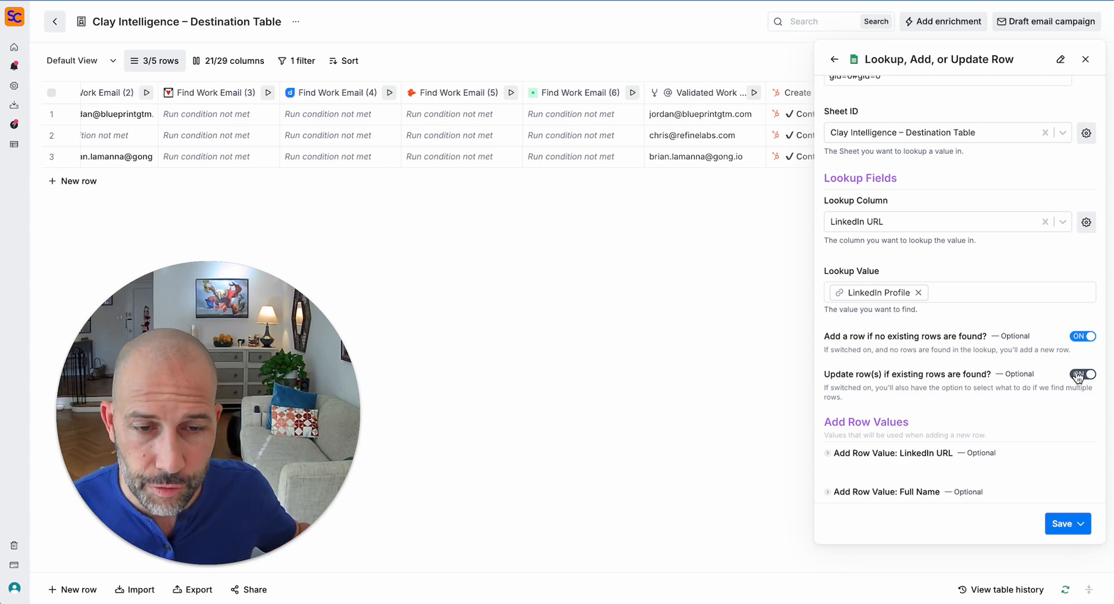
pyautogui.scroll(-2, 1035, 385)
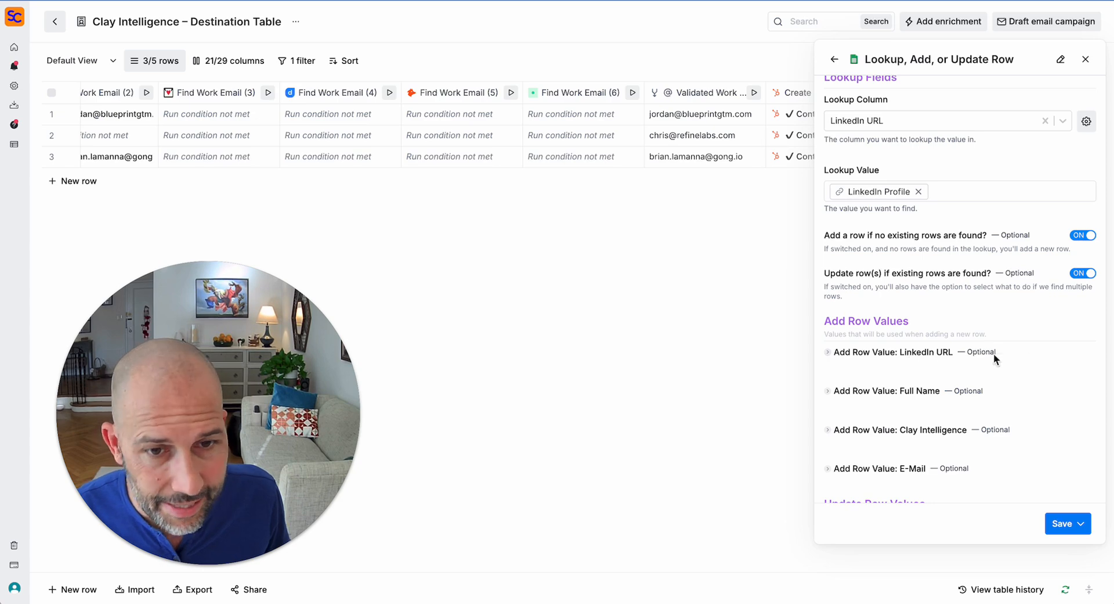
pyautogui.scroll(-3, 888, 368)
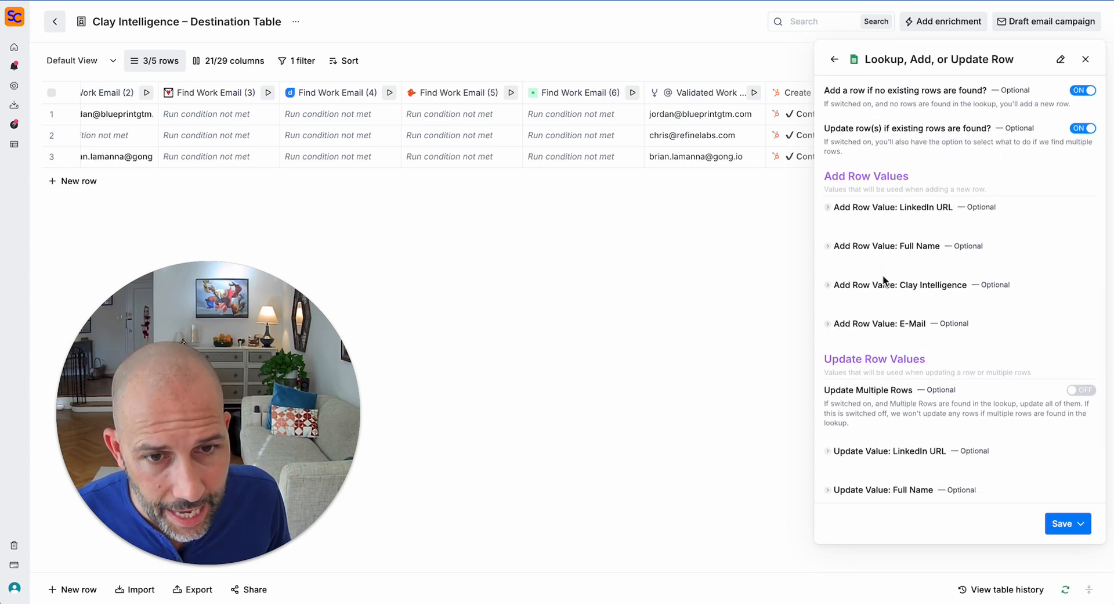
pyautogui.hotkey('ctrl', 'Tab')
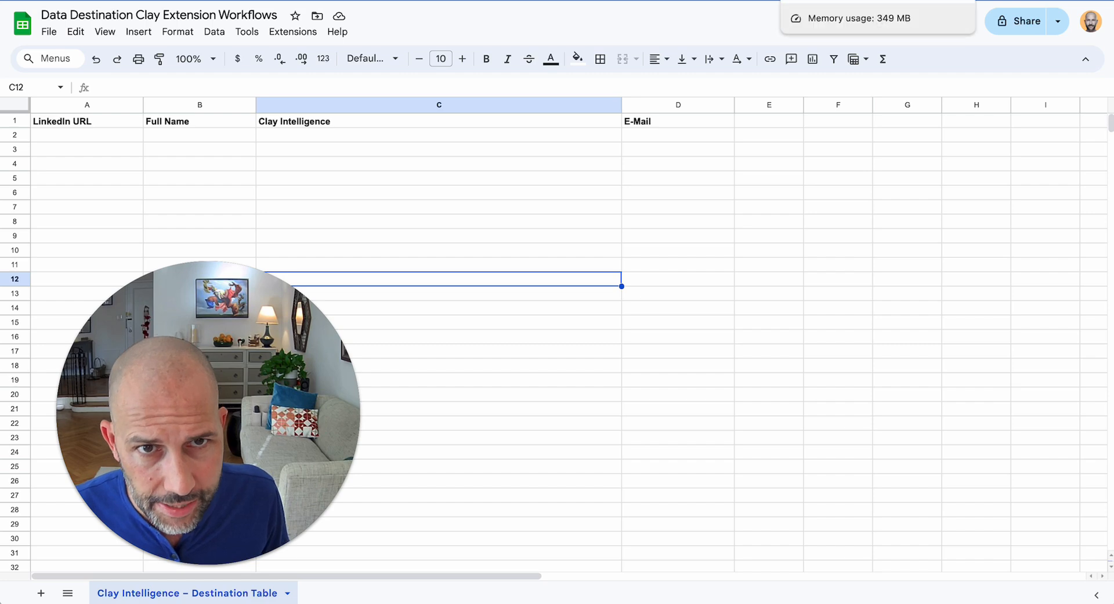
# - Review the four destination headers in A1:D1, then return to Clay's enrichment settings
pyautogui.moveTo(77, 124); pyautogui.dragTo(653, 123)
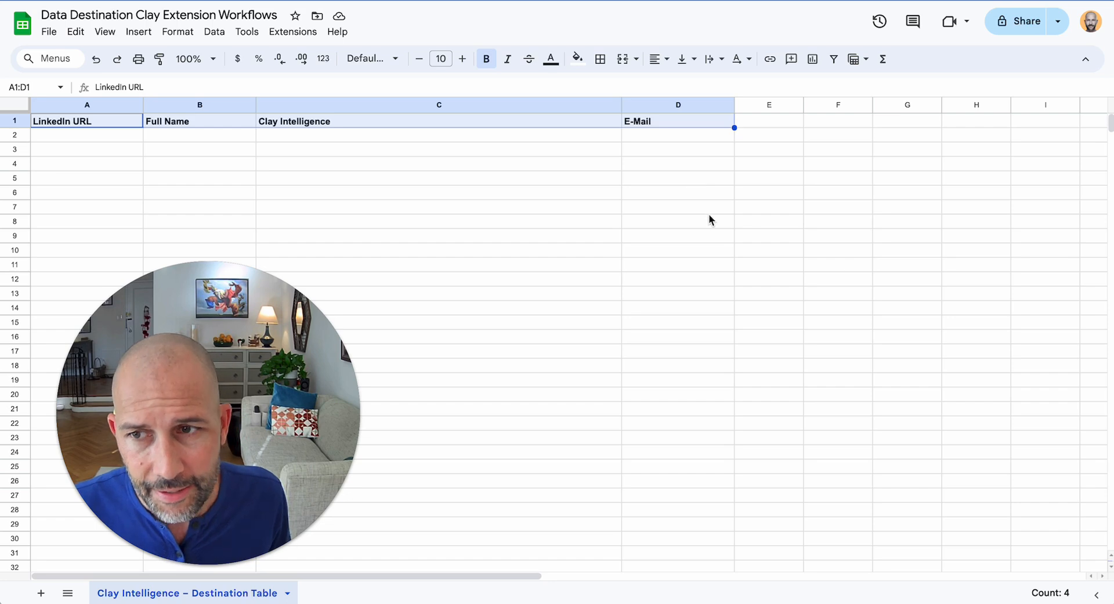
pyautogui.click(847, 2)
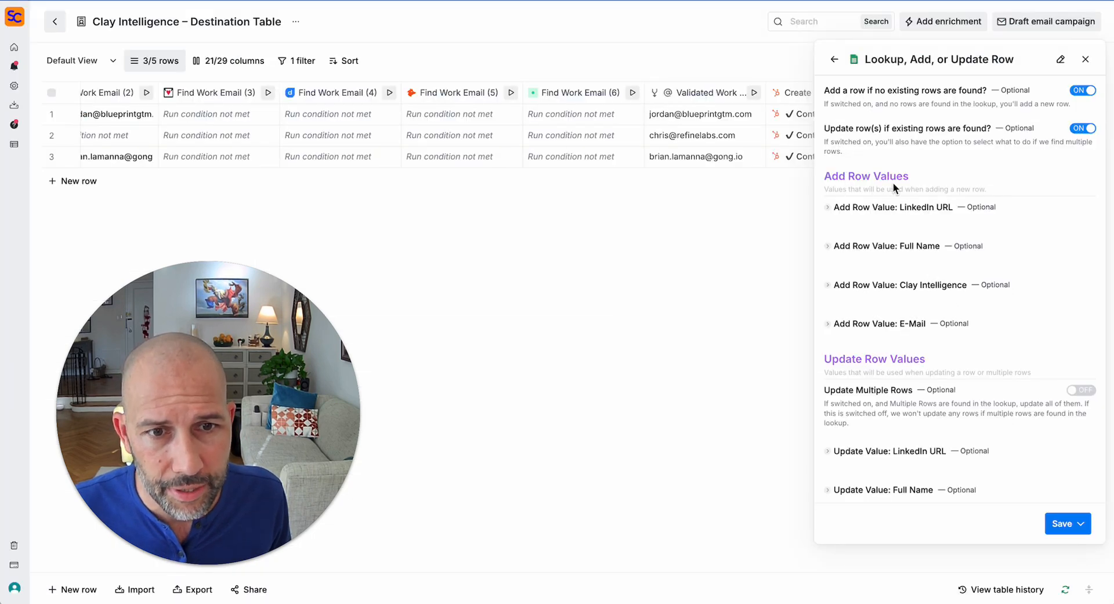
# - Map the LinkedIn URL add value to LinkedIn Profile and Full Name to Full Name
pyautogui.scroll(1, 880, 220)
pyautogui.click(880, 217)
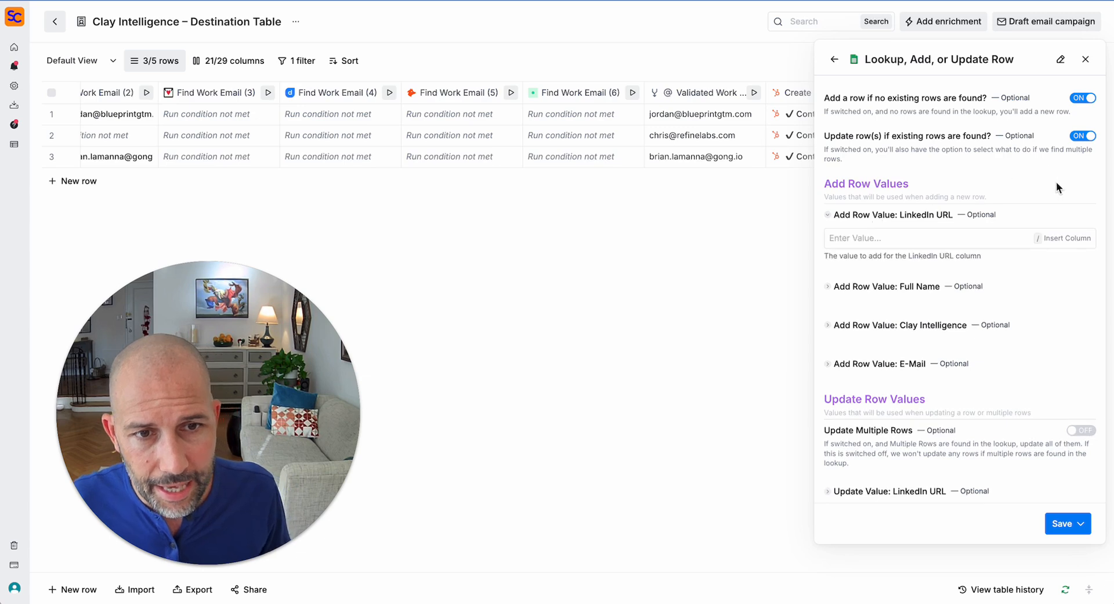
pyautogui.click(935, 241)
pyautogui.write('/')
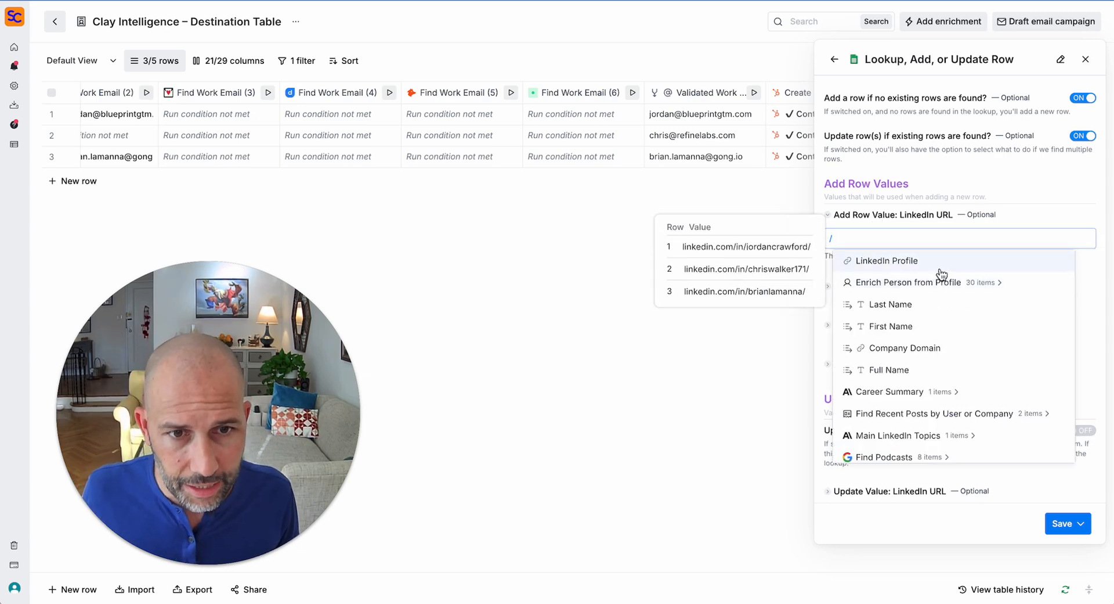
pyautogui.click(940, 262)
pyautogui.click(914, 287)
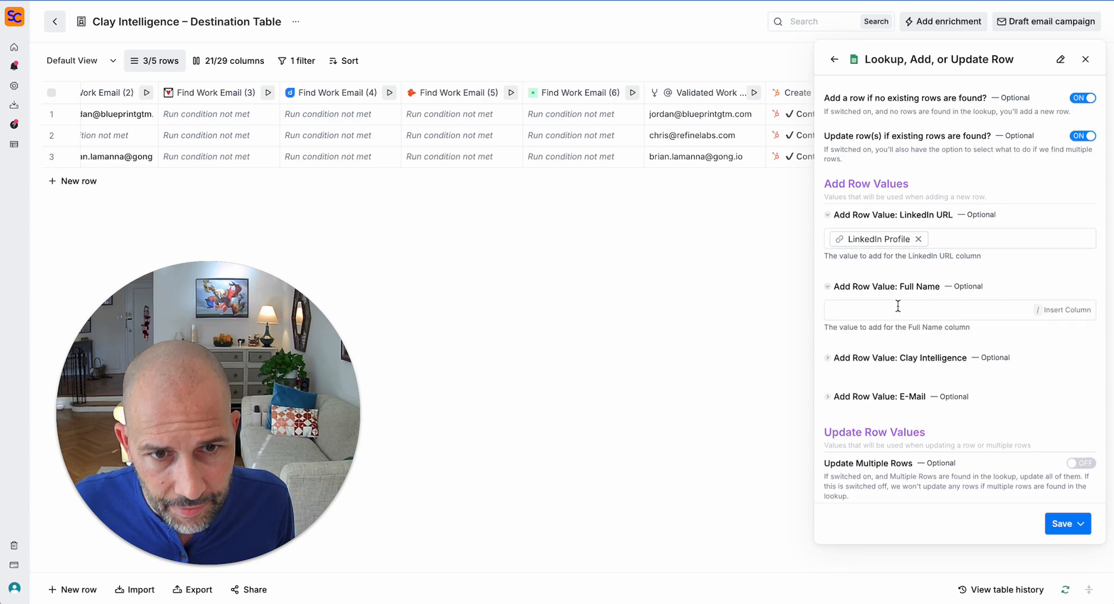
pyautogui.click(897, 312)
pyautogui.write('/')
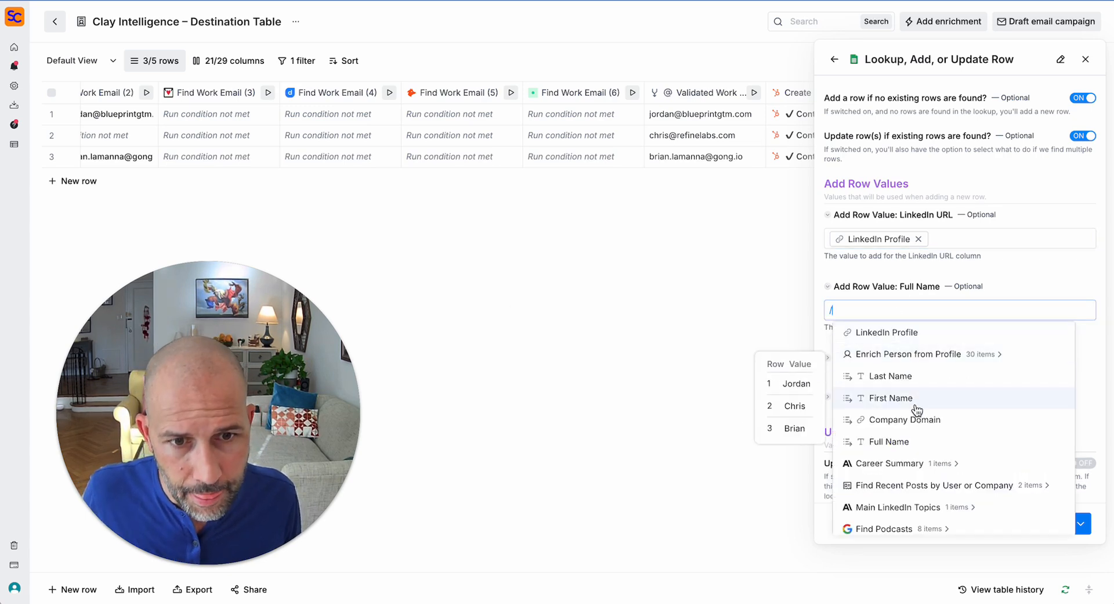
pyautogui.click(918, 443)
# - Map the Clay Intelligence add value to Clay Intelligence and E-Mail to Validated Work Email
pyautogui.click(905, 358)
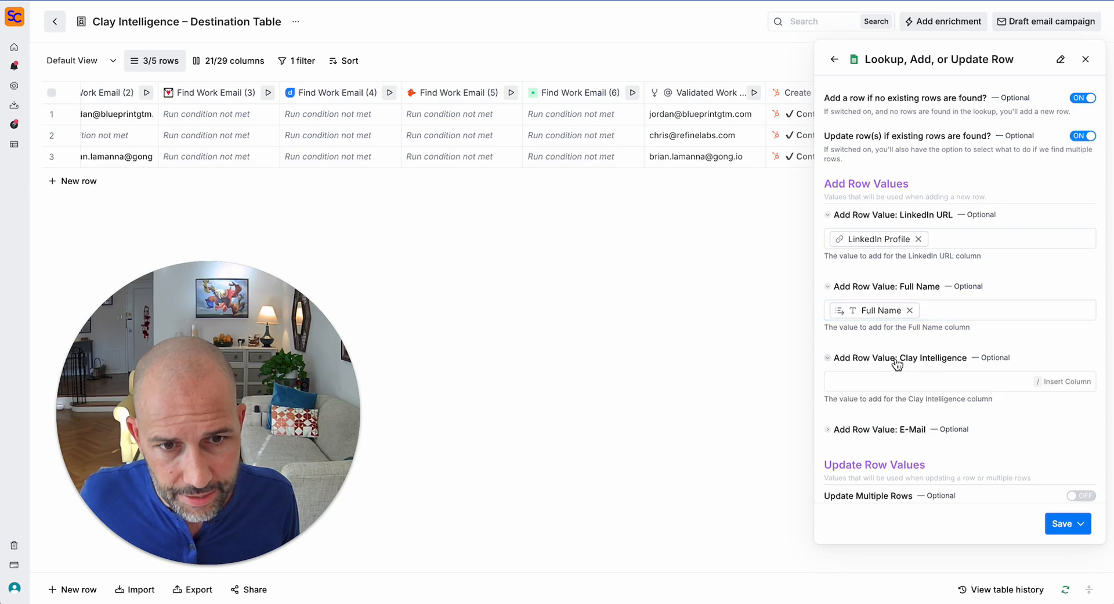
pyautogui.scroll(-1, 922, 330)
pyautogui.click(921, 331)
pyautogui.write('/')
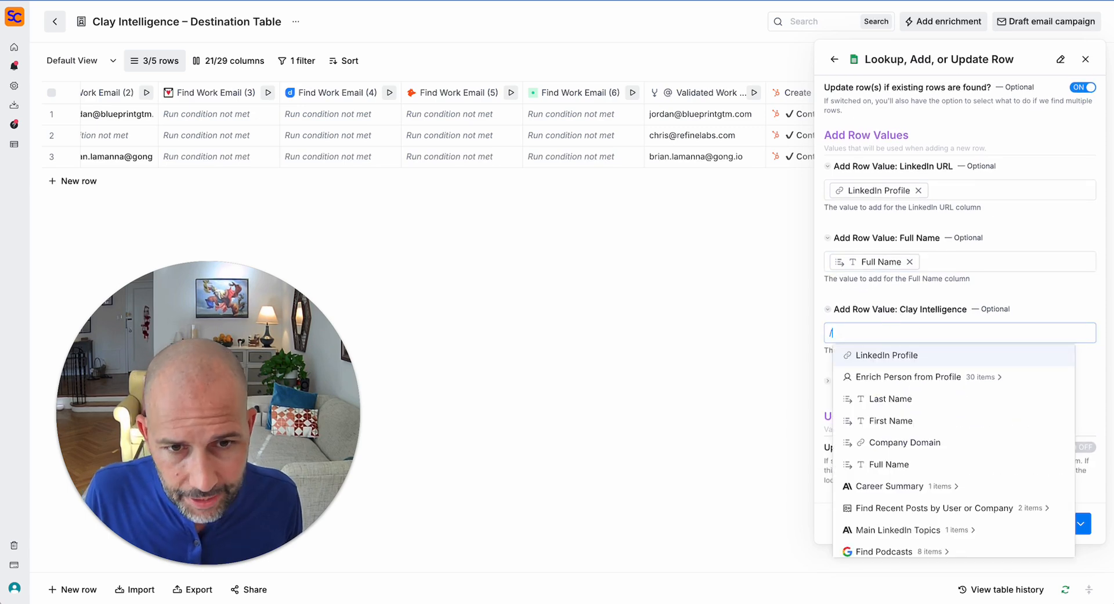
pyautogui.moveTo(902, 381)
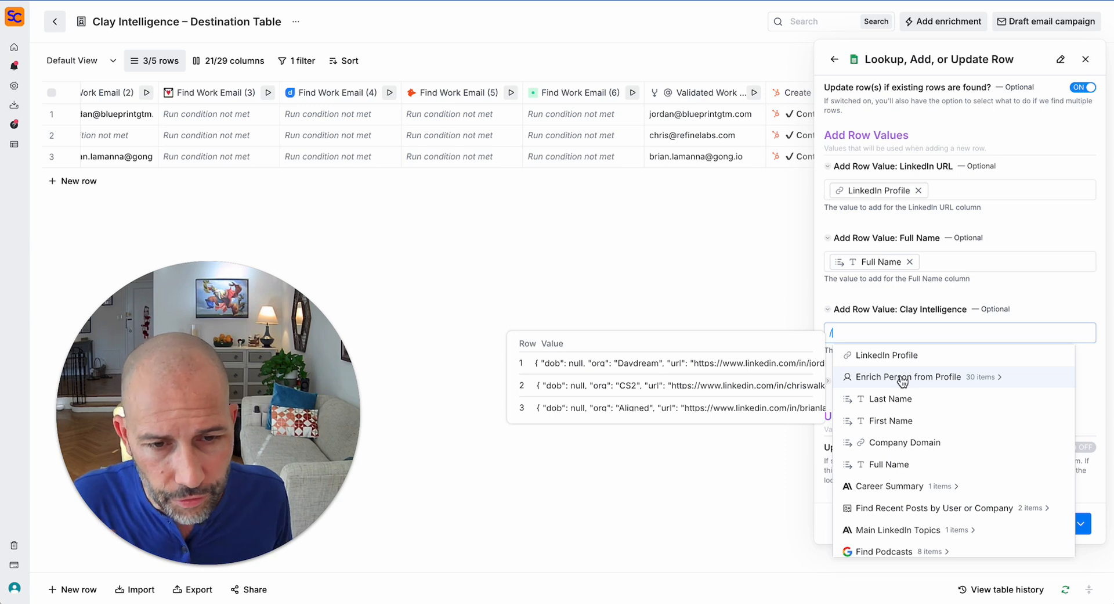
pyautogui.scroll(-2, 903, 381)
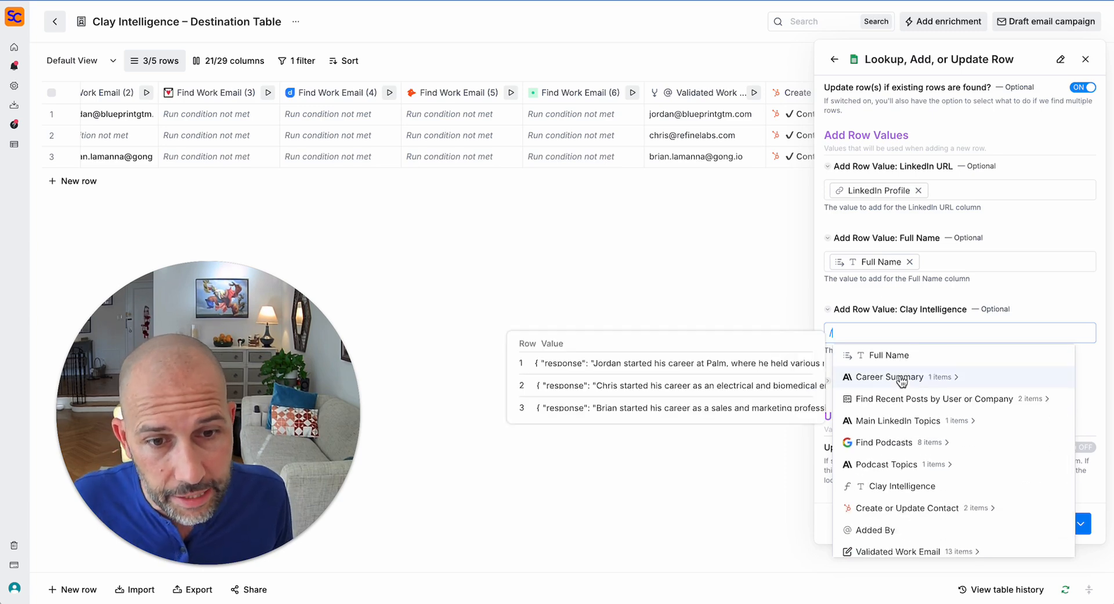
pyautogui.scroll(1, 938, 507)
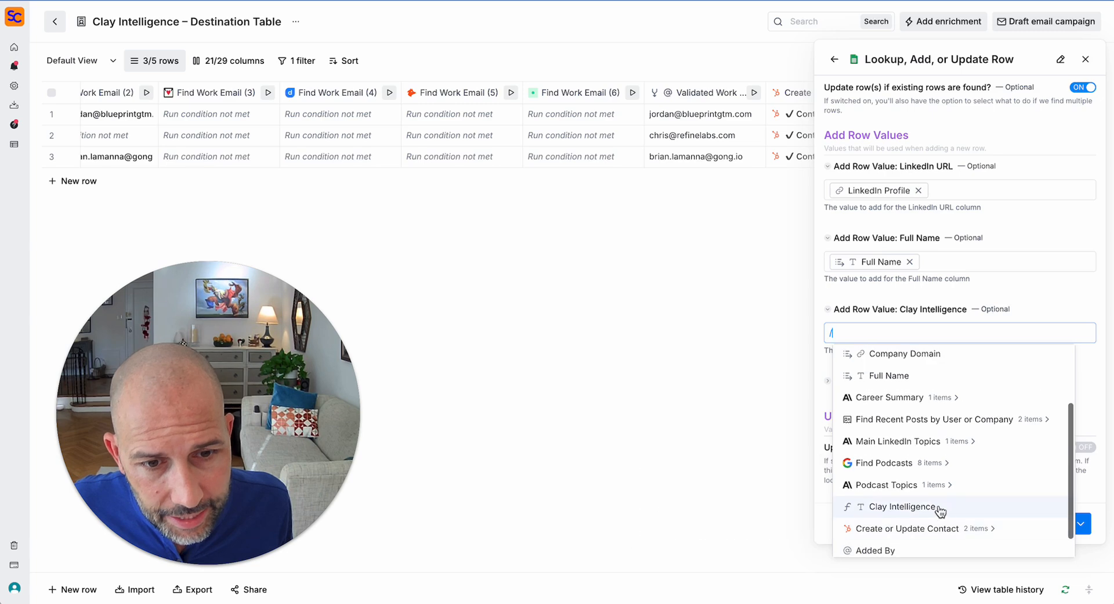
pyautogui.click(944, 508)
pyautogui.click(844, 384)
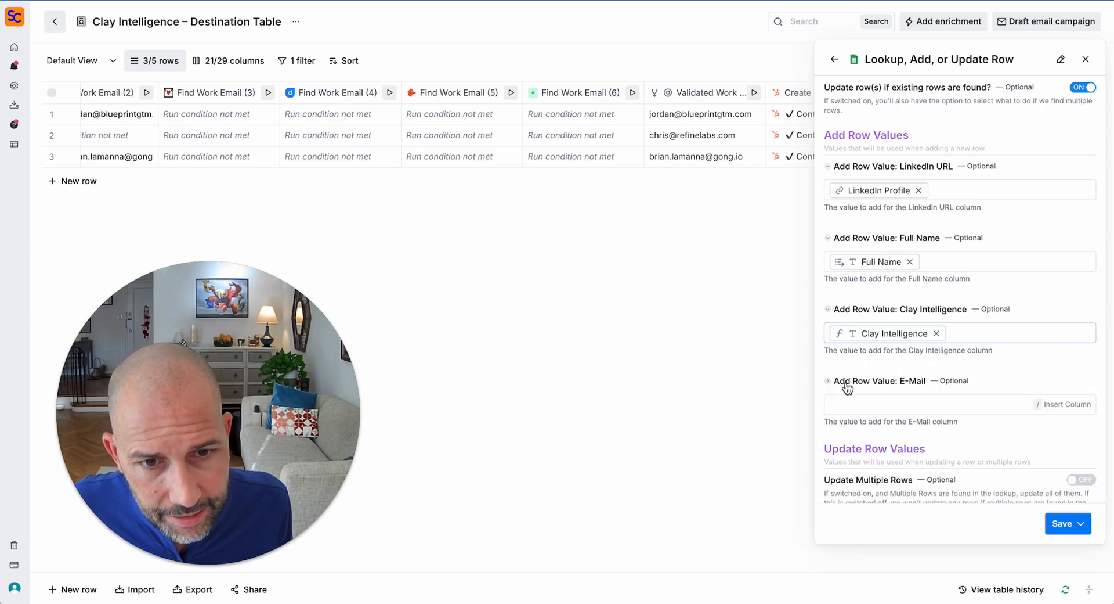
pyautogui.scroll(-3, 871, 290)
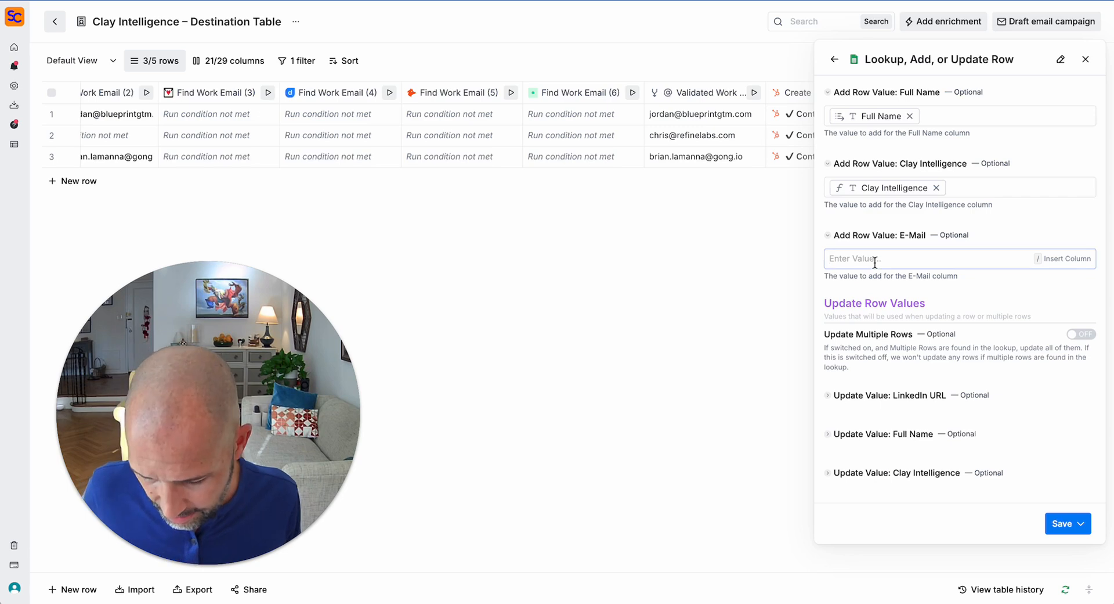
pyautogui.write('/')
pyautogui.scroll(-3, 935, 371)
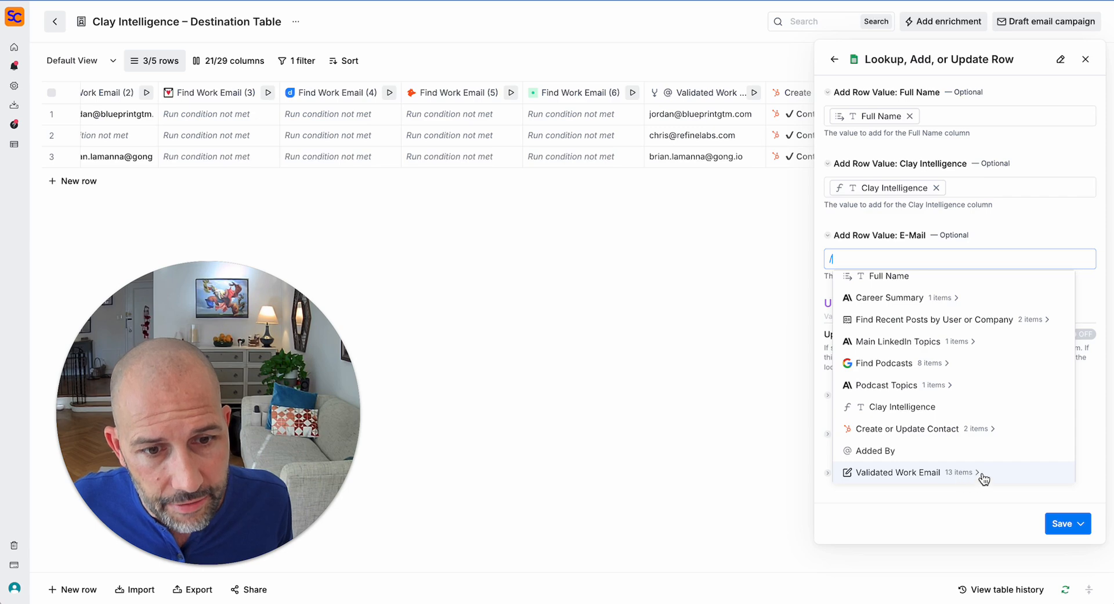
pyautogui.click(1002, 475)
pyautogui.scroll(-3, 985, 453)
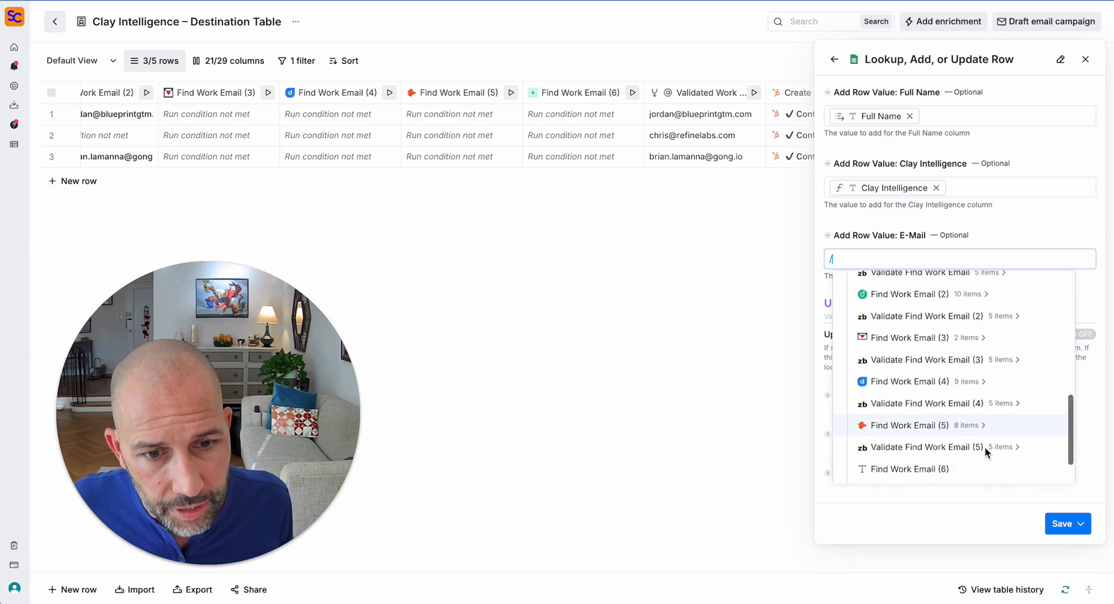
pyautogui.click(960, 468)
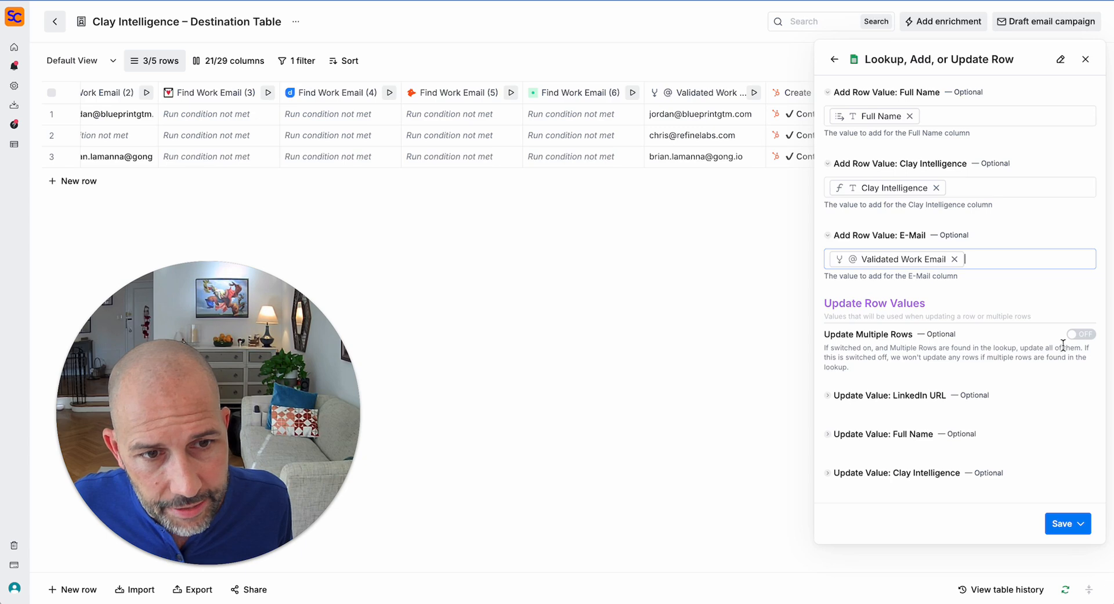
# - Turn on Update Multiple Rows and map LinkedIn URL to LinkedIn Profile, Full Name to Full Name
pyautogui.click(1079, 335)
pyautogui.scroll(-2, 1060, 374)
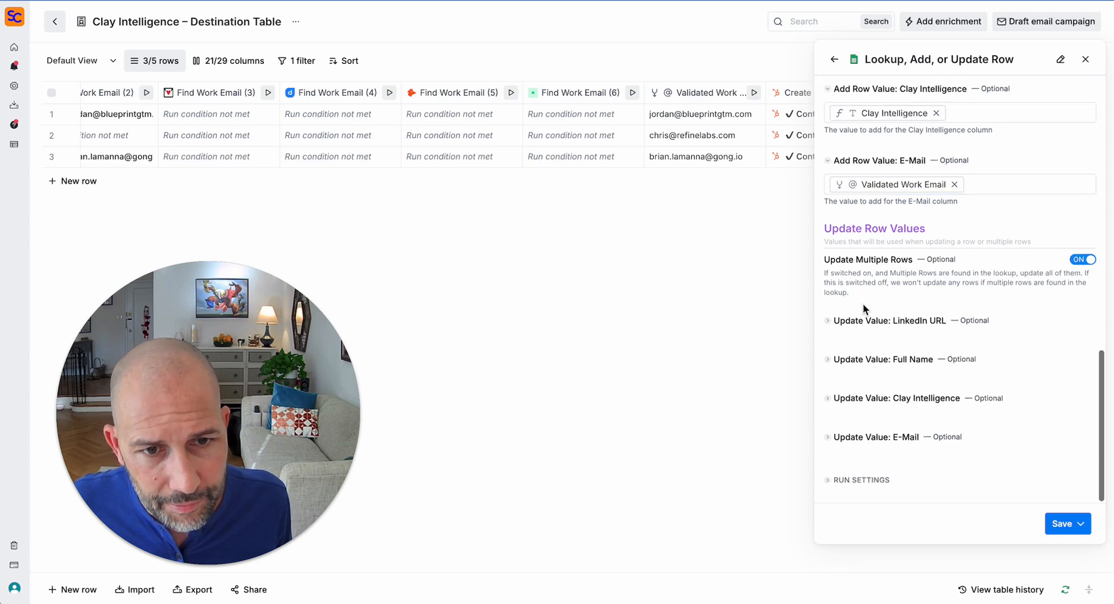
pyautogui.click(878, 322)
pyautogui.click(894, 335)
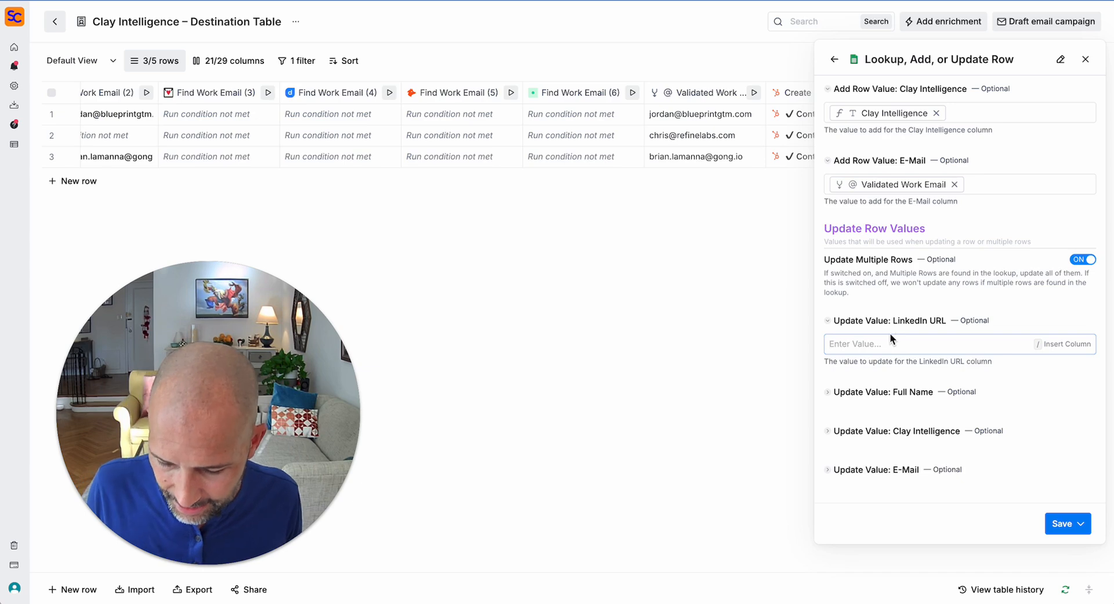
pyautogui.write('/')
pyautogui.click(886, 367)
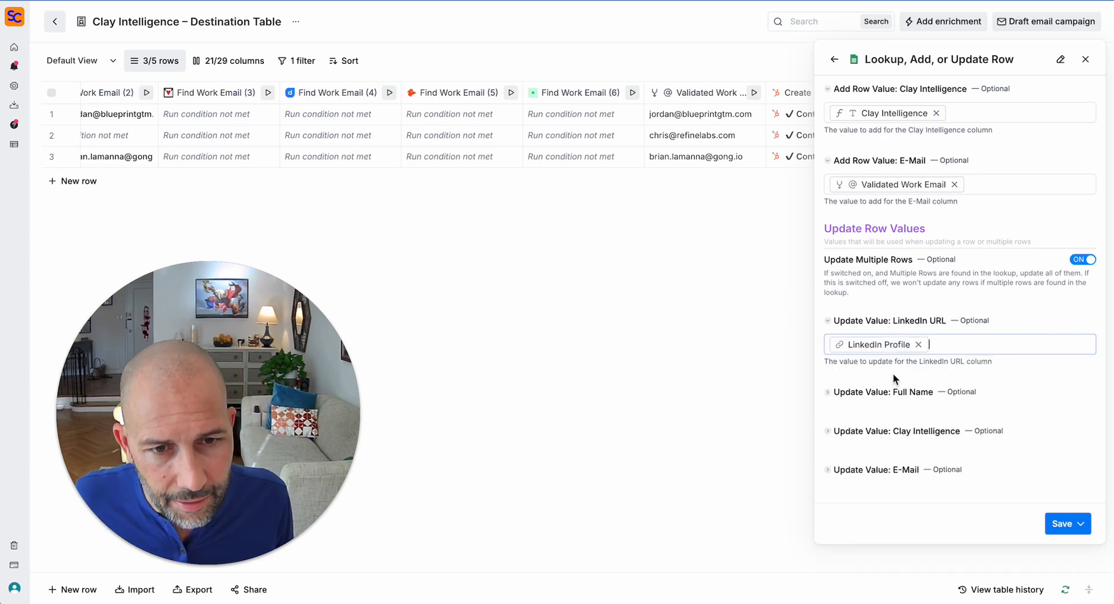
pyautogui.click(886, 393)
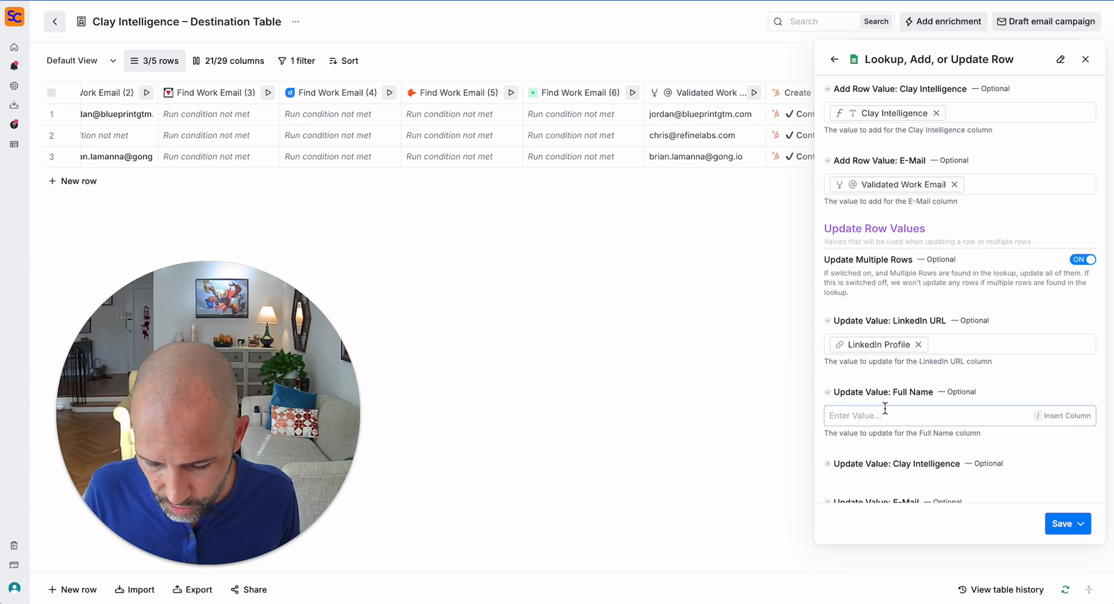
pyautogui.click(885, 409)
pyautogui.write('/')
pyautogui.scroll(-5, 918, 443)
pyautogui.scroll(3, 928, 452)
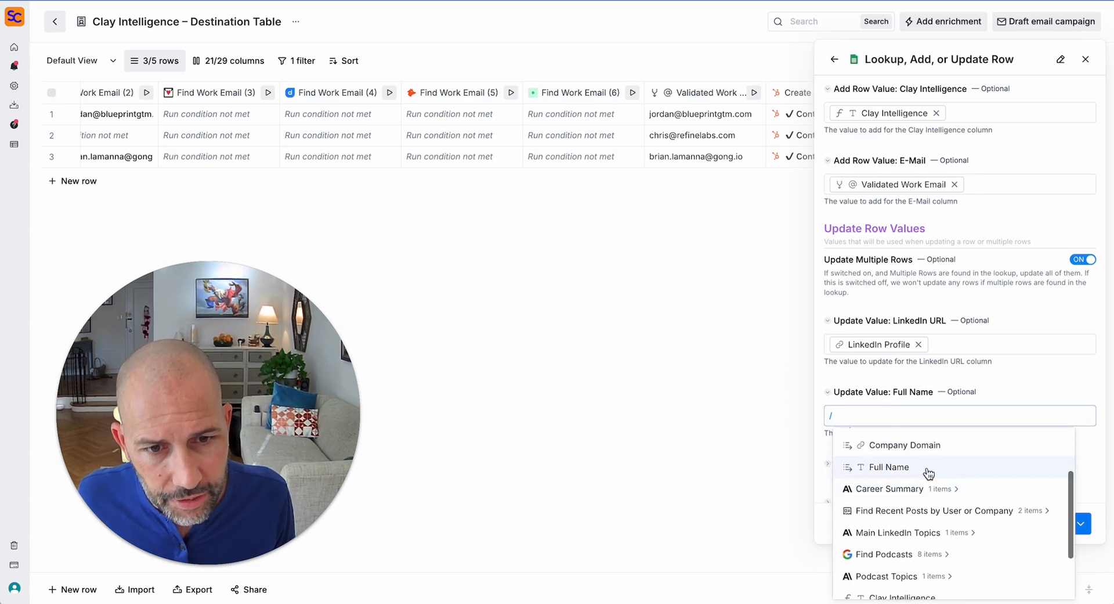
pyautogui.click(928, 469)
# - Map the Clay Intelligence update value to Clay Intelligence and E-Mail to Validated Work Email
pyautogui.scroll(-3, 903, 472)
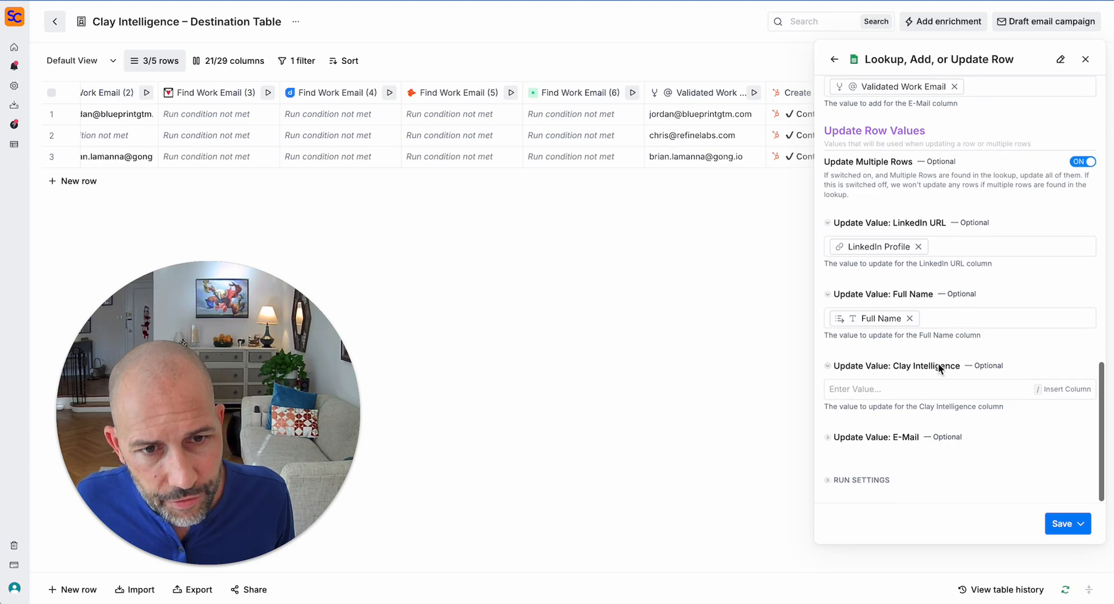
pyautogui.click(920, 390)
pyautogui.write('/')
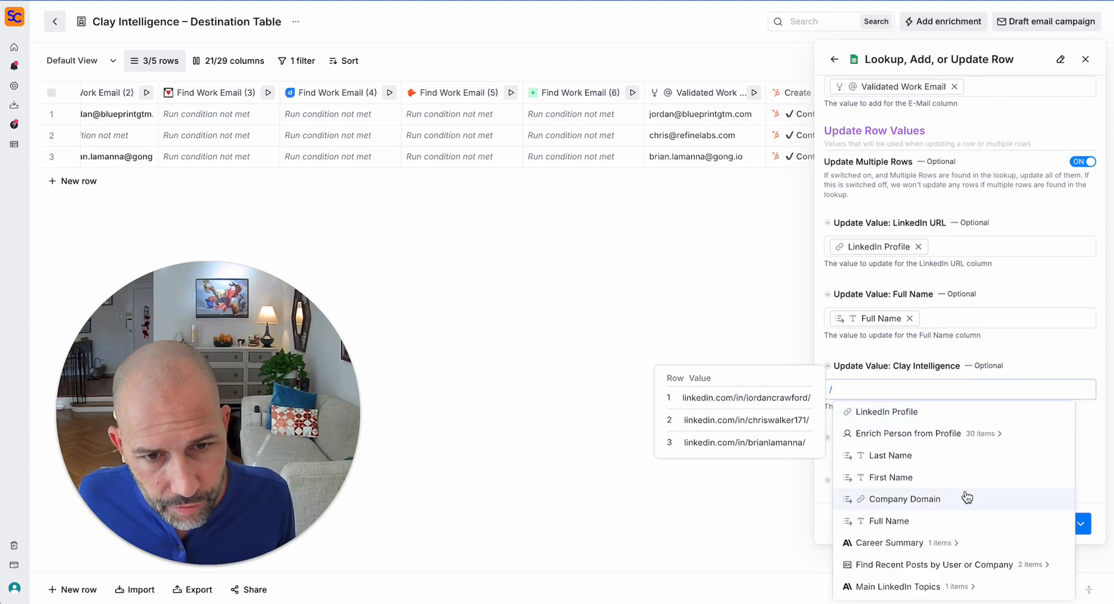
pyautogui.scroll(-3, 963, 497)
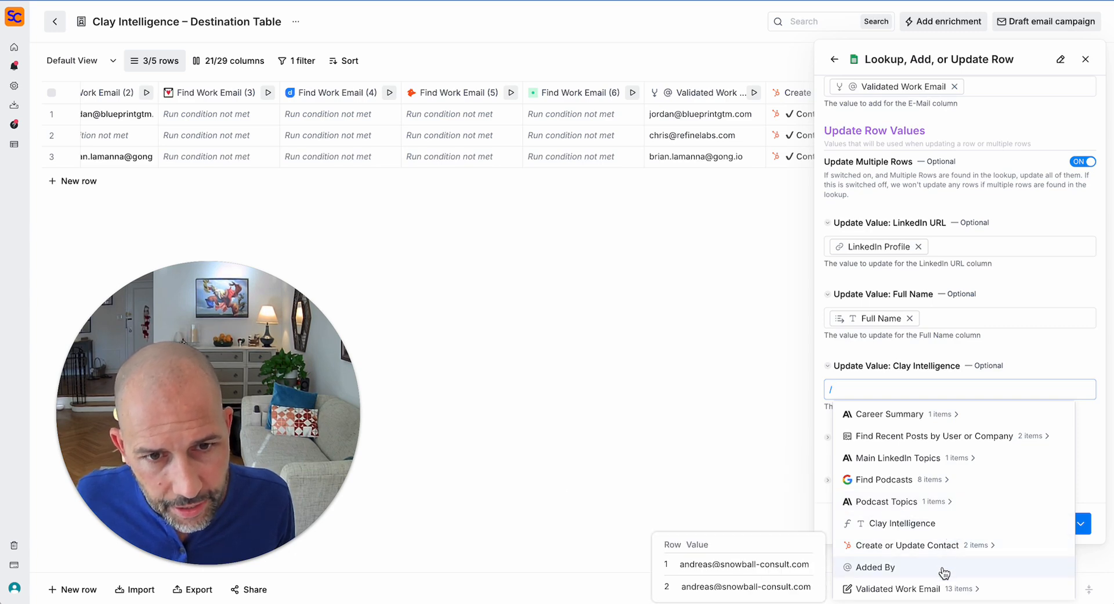
pyautogui.click(923, 523)
pyautogui.click(891, 439)
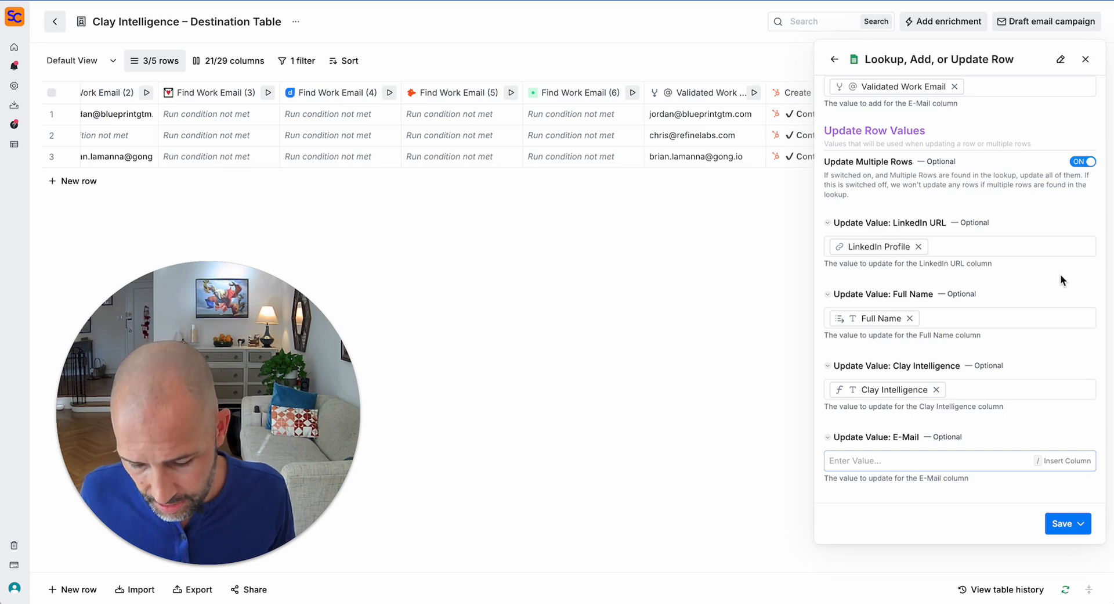
pyautogui.write('/')
pyautogui.scroll(-5, 956, 553)
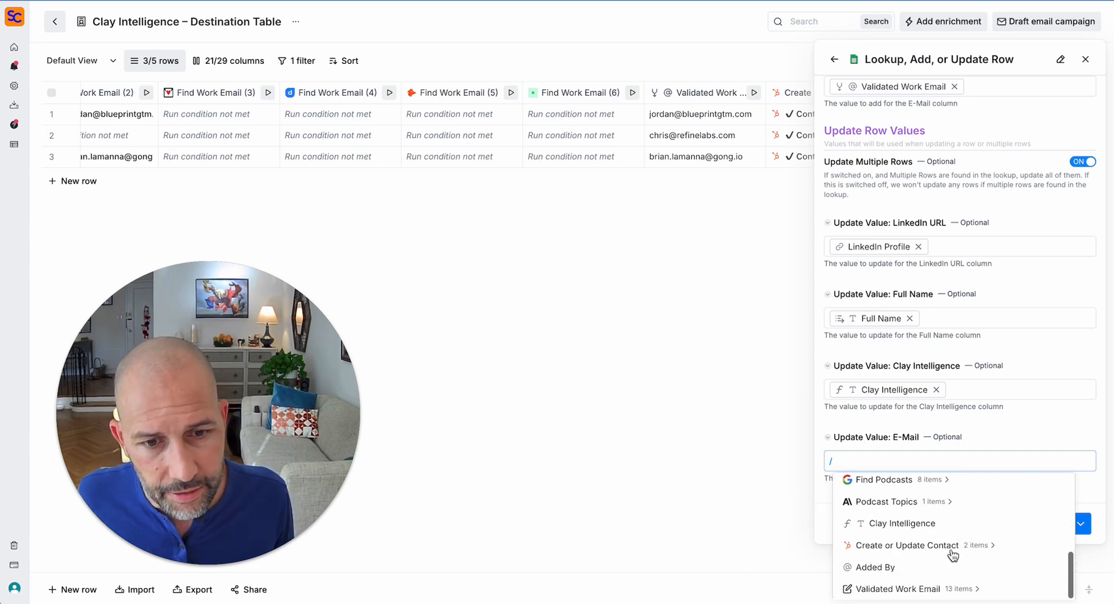
pyautogui.click(935, 589)
pyautogui.scroll(-5, 938, 592)
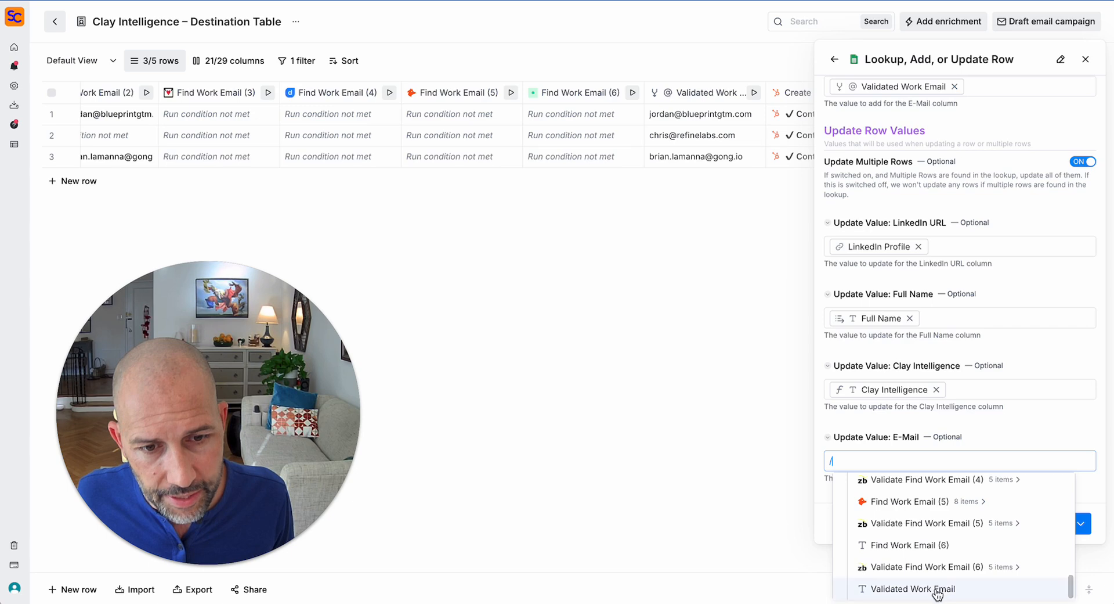
pyautogui.click(937, 592)
# - Save and run the enrichment on 10 rows, then view the destination sheet
pyautogui.click(1081, 523)
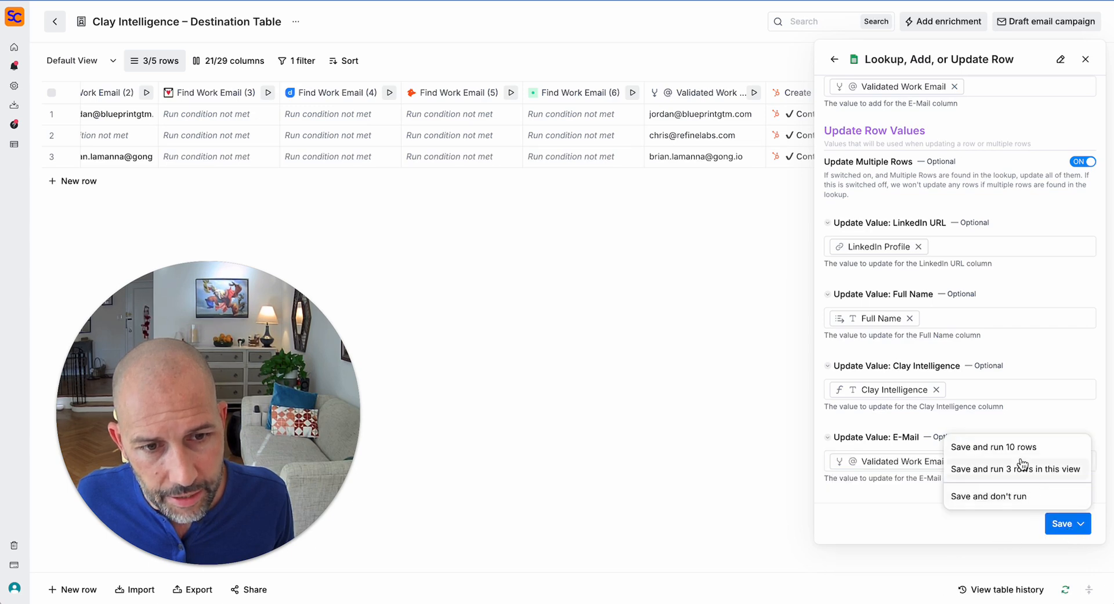
pyautogui.click(1007, 447)
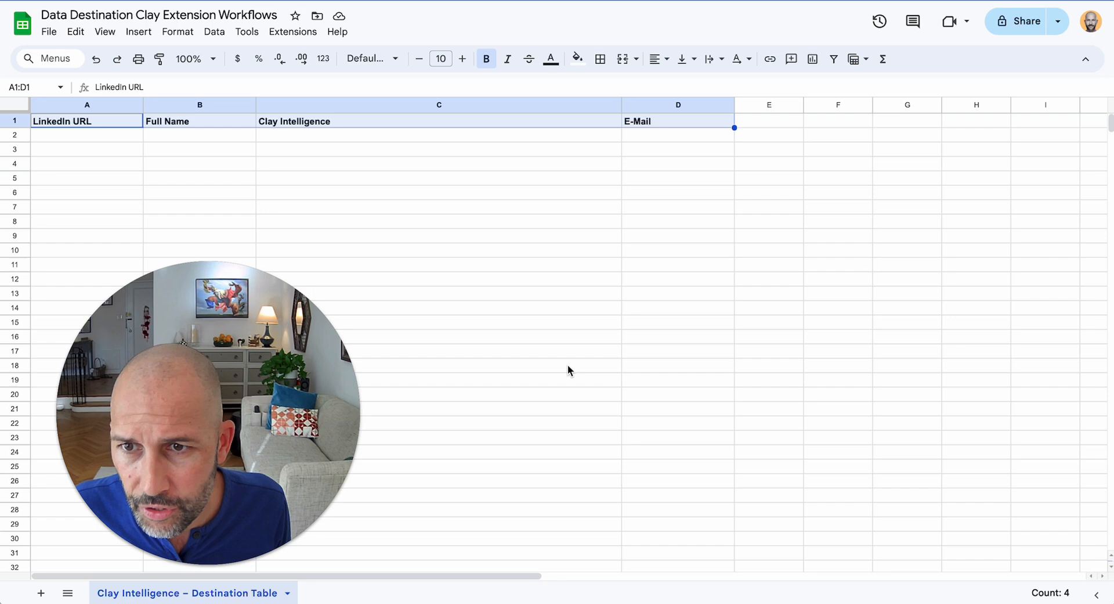
pyautogui.click(566, 355)
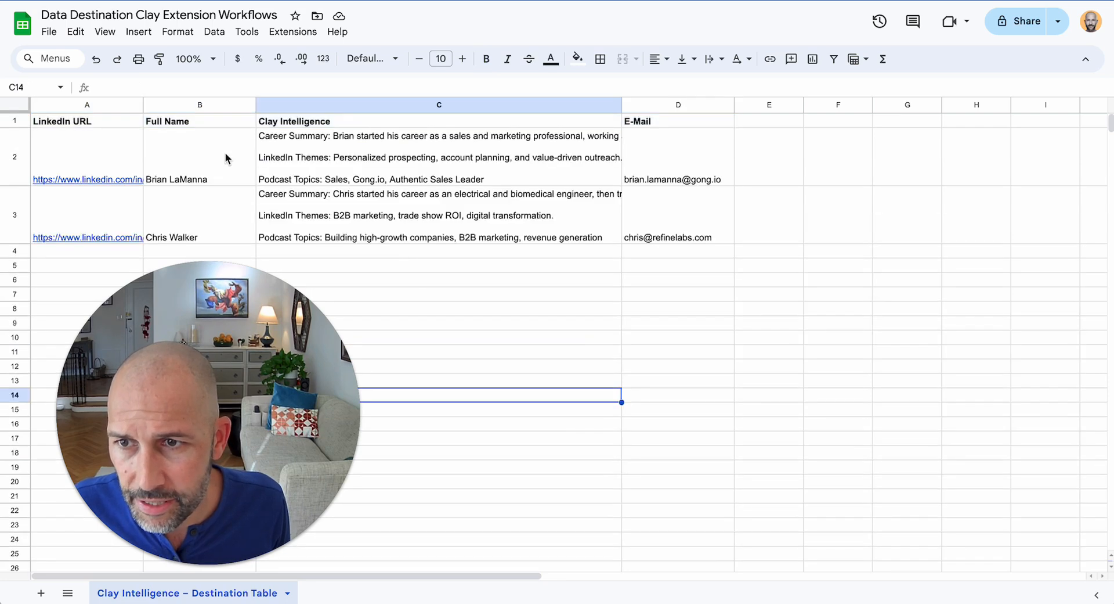
# - Set vertical alignment of the whole sheet to Top
pyautogui.click(101, 110)
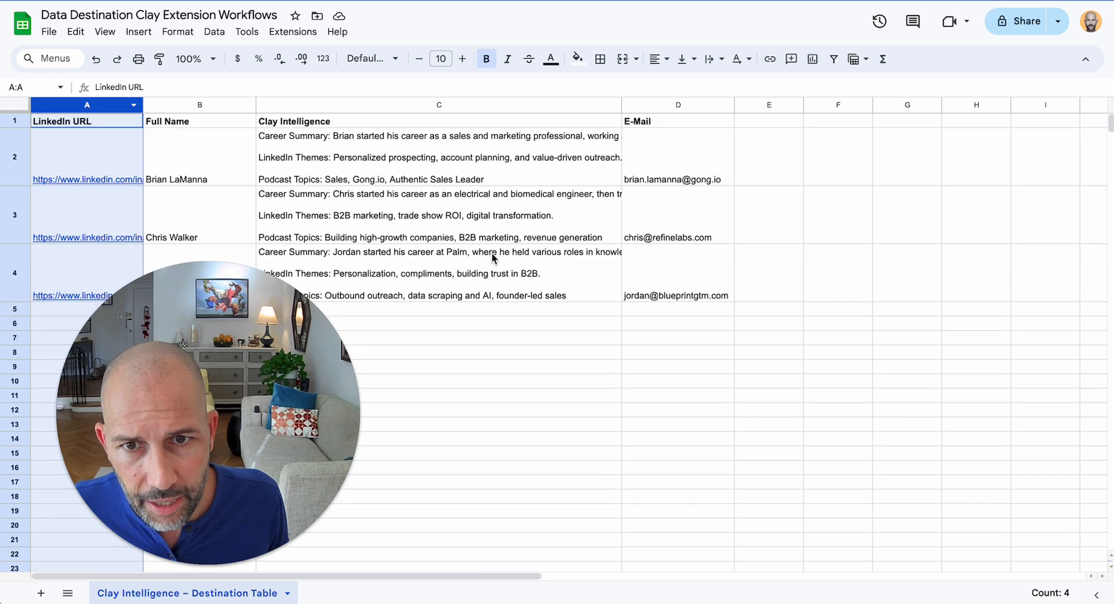
pyautogui.click(16, 105)
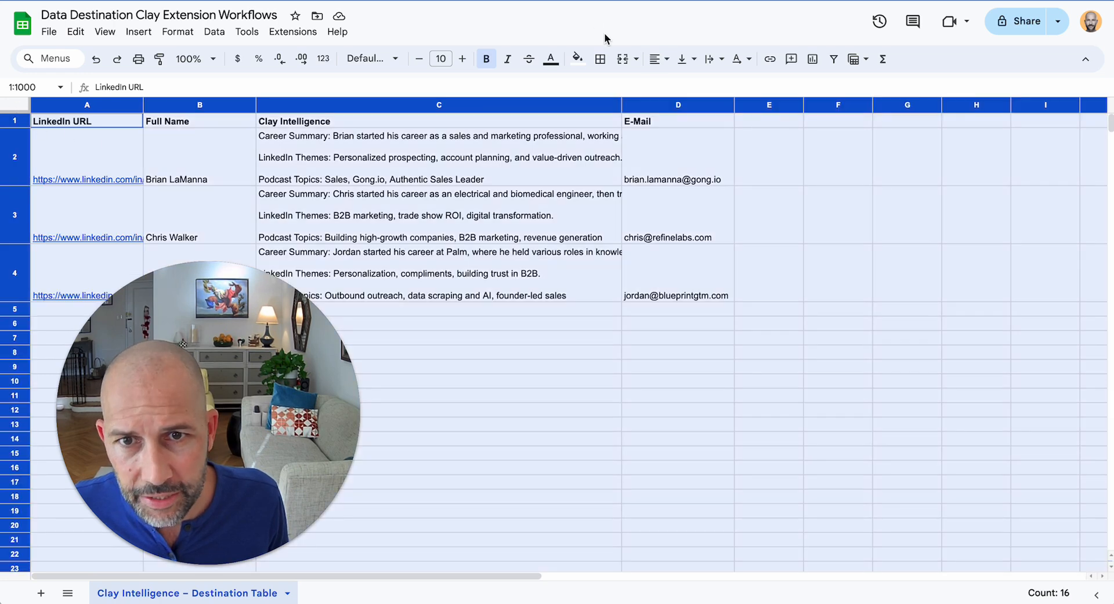
pyautogui.click(684, 61)
pyautogui.click(689, 85)
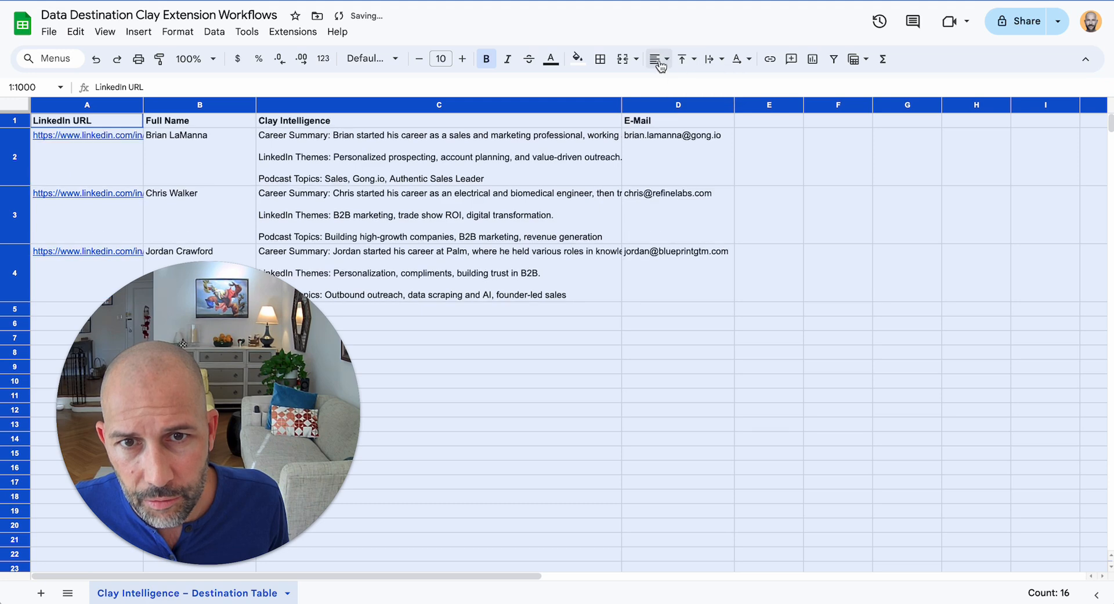
pyautogui.click(684, 60)
pyautogui.click(669, 340)
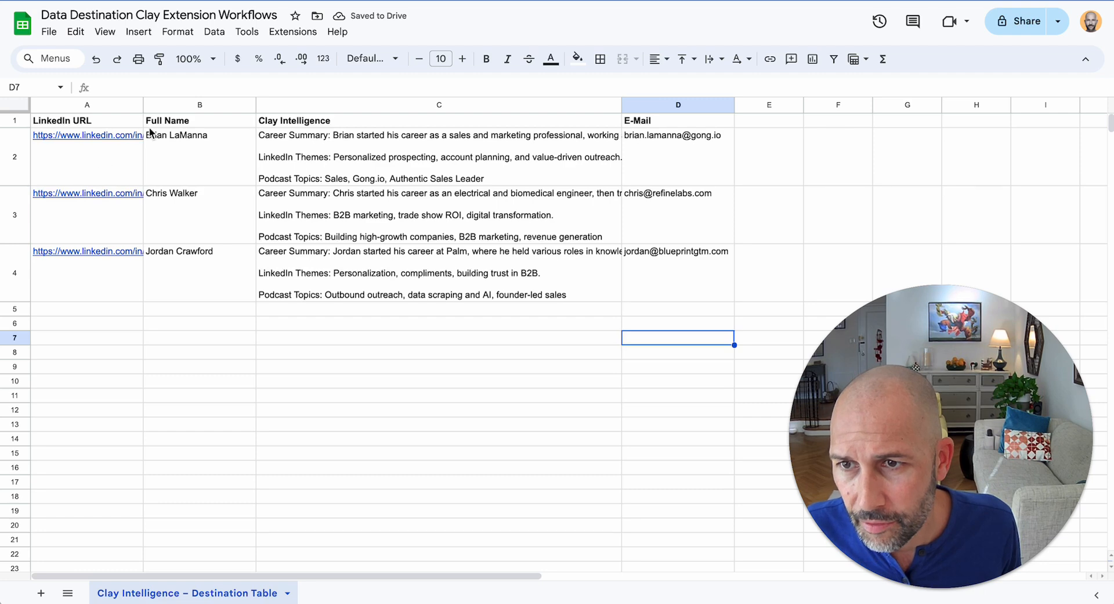
# - Inspect row 2's LinkedIn link, full name and Clay Intelligence text
pyautogui.click(112, 152)
pyautogui.scroll(-1, 112, 152)
pyautogui.click(192, 145)
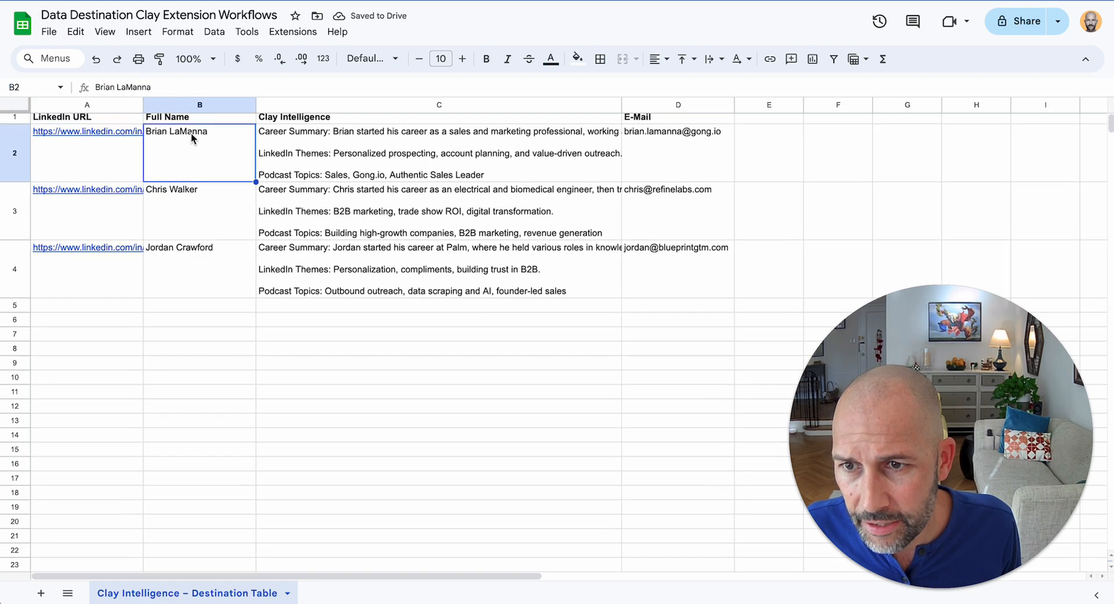
pyautogui.scroll(1, 197, 242)
pyautogui.doubleClick(284, 154)
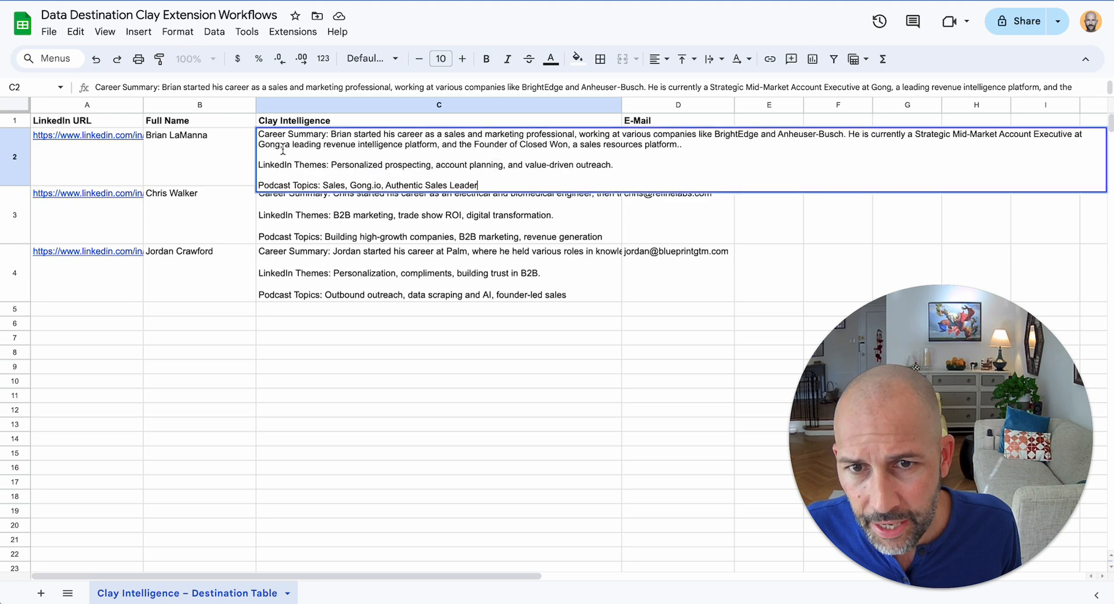
pyautogui.click(589, 439)
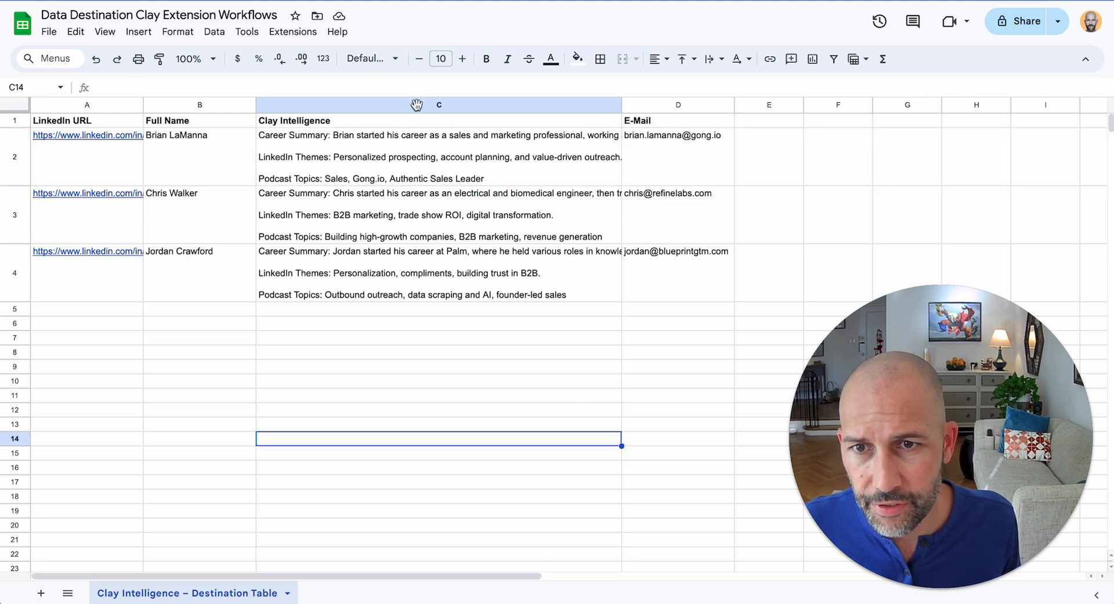
# - Set Text wrapping to Wrap for the Clay Intelligence column C
pyautogui.click(421, 106)
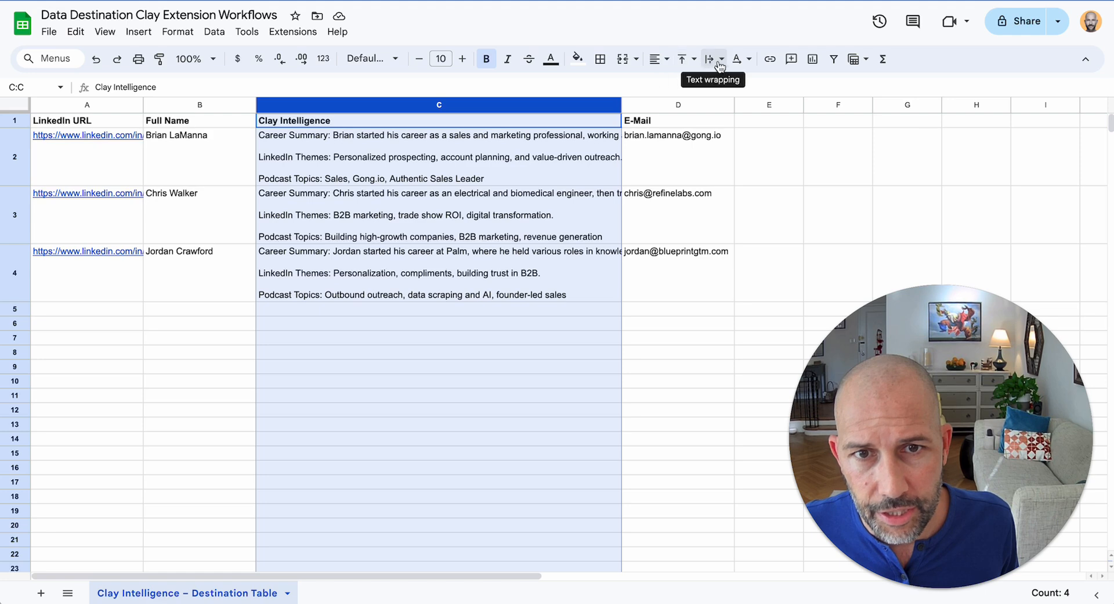
pyautogui.click(708, 60)
pyautogui.click(734, 85)
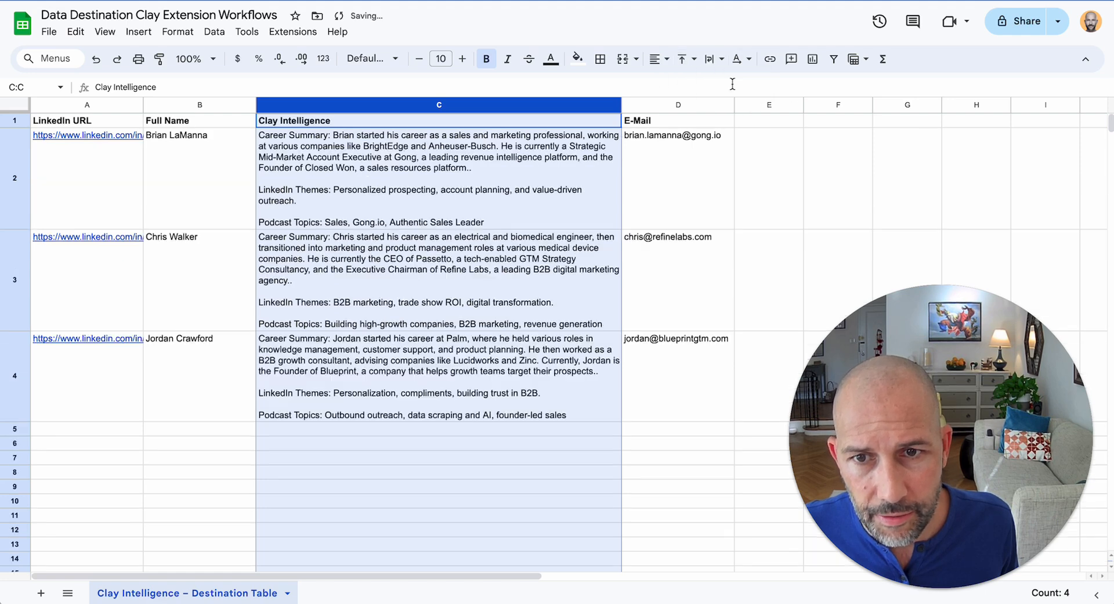
pyautogui.click(439, 476)
pyautogui.click(415, 194)
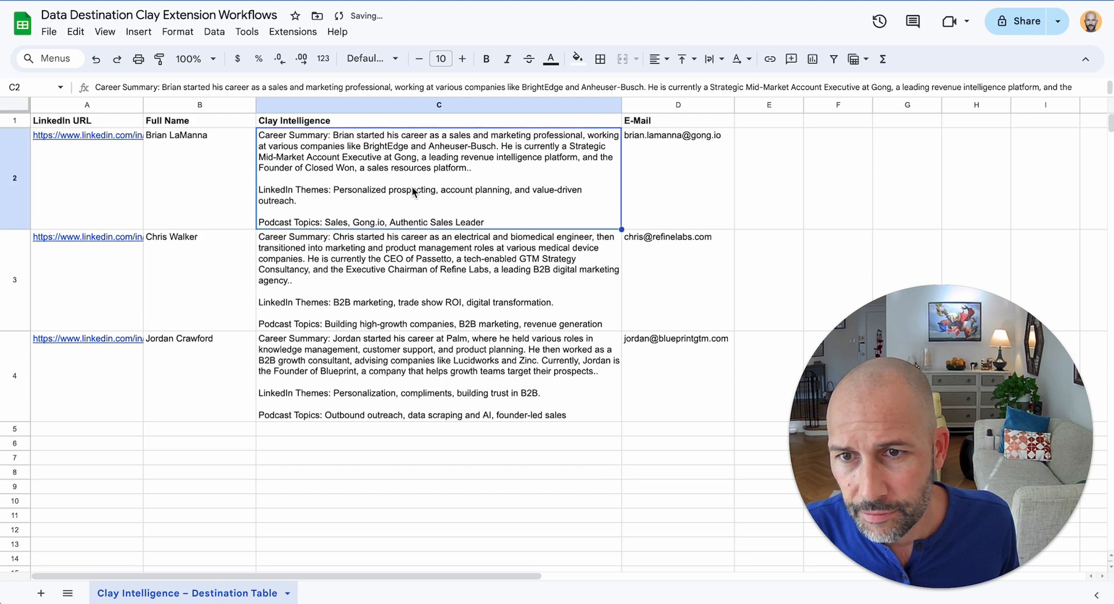
pyautogui.moveTo(86, 136)
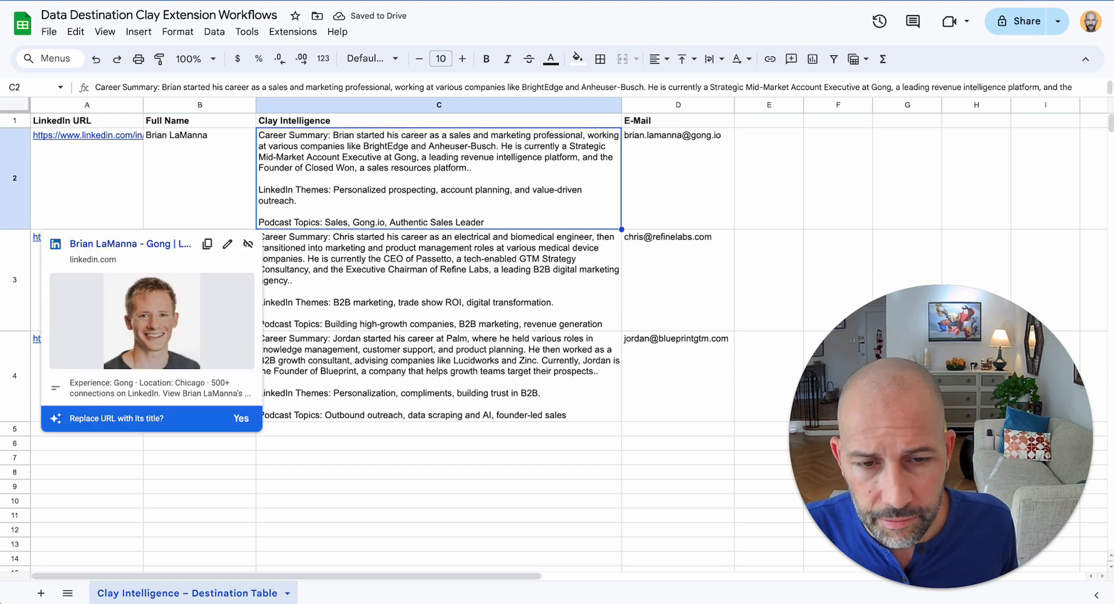